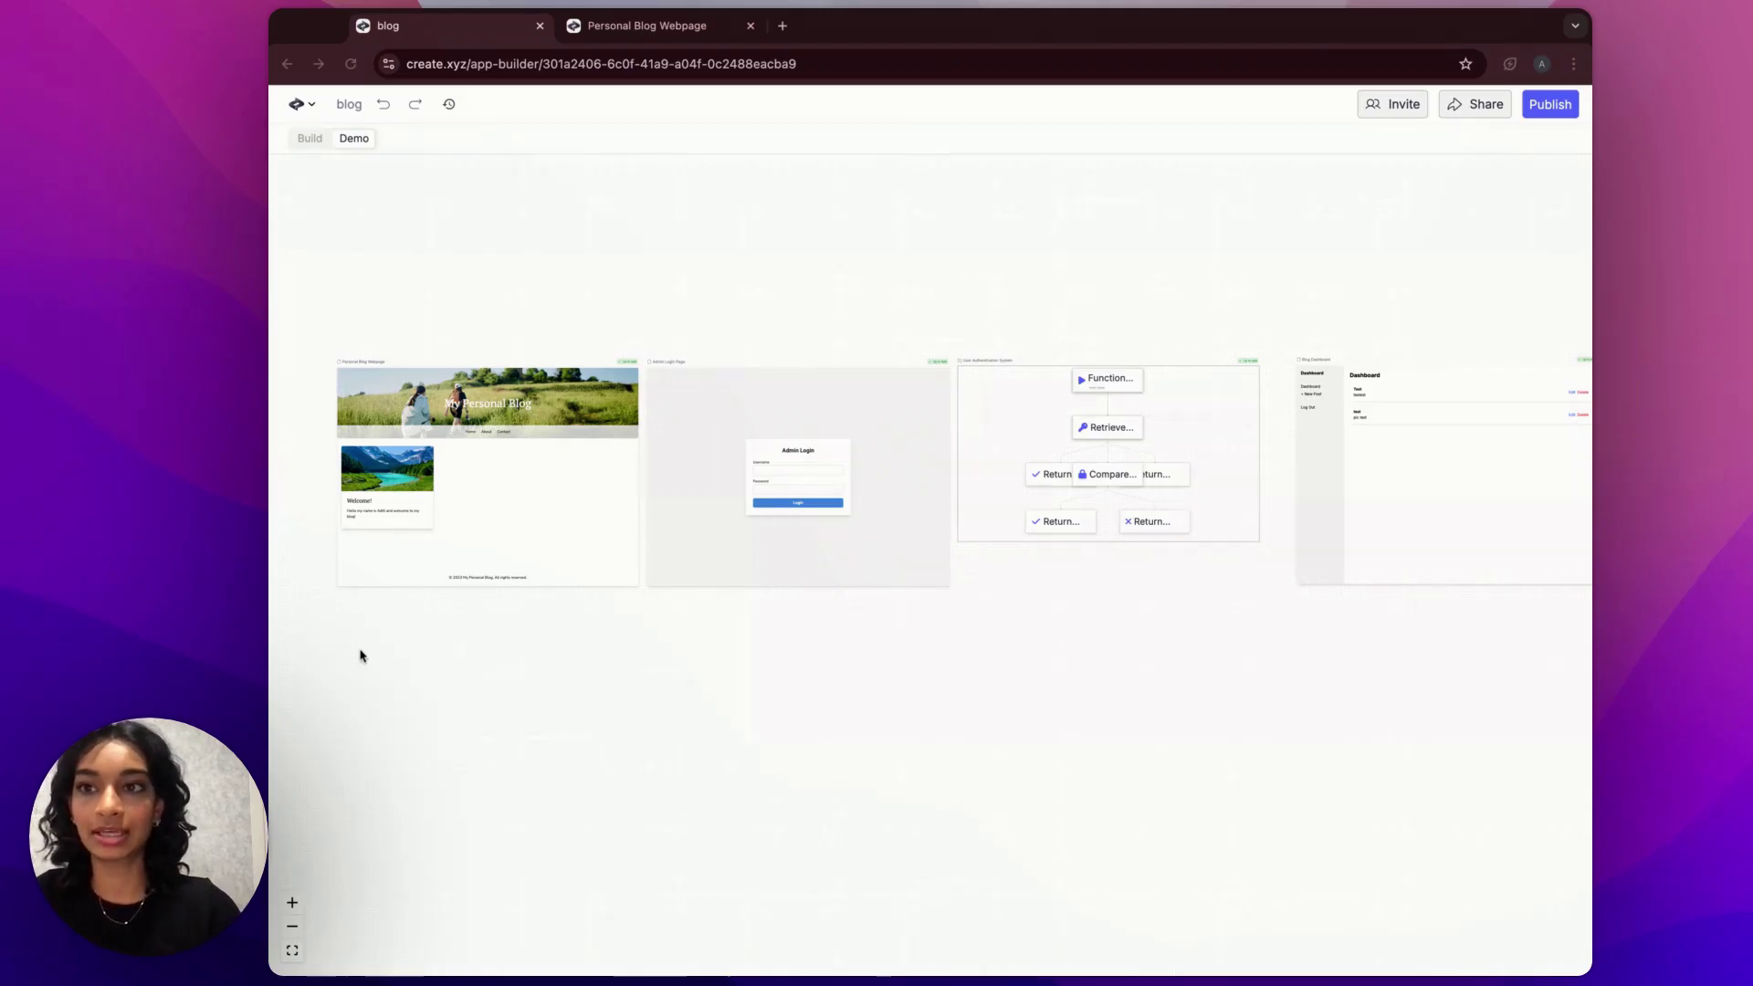
# Open the Blog Dashboard page in the Create editor.
pyautogui.press('super+Tab')
pyautogui.hscroll(2, 1256, 653)
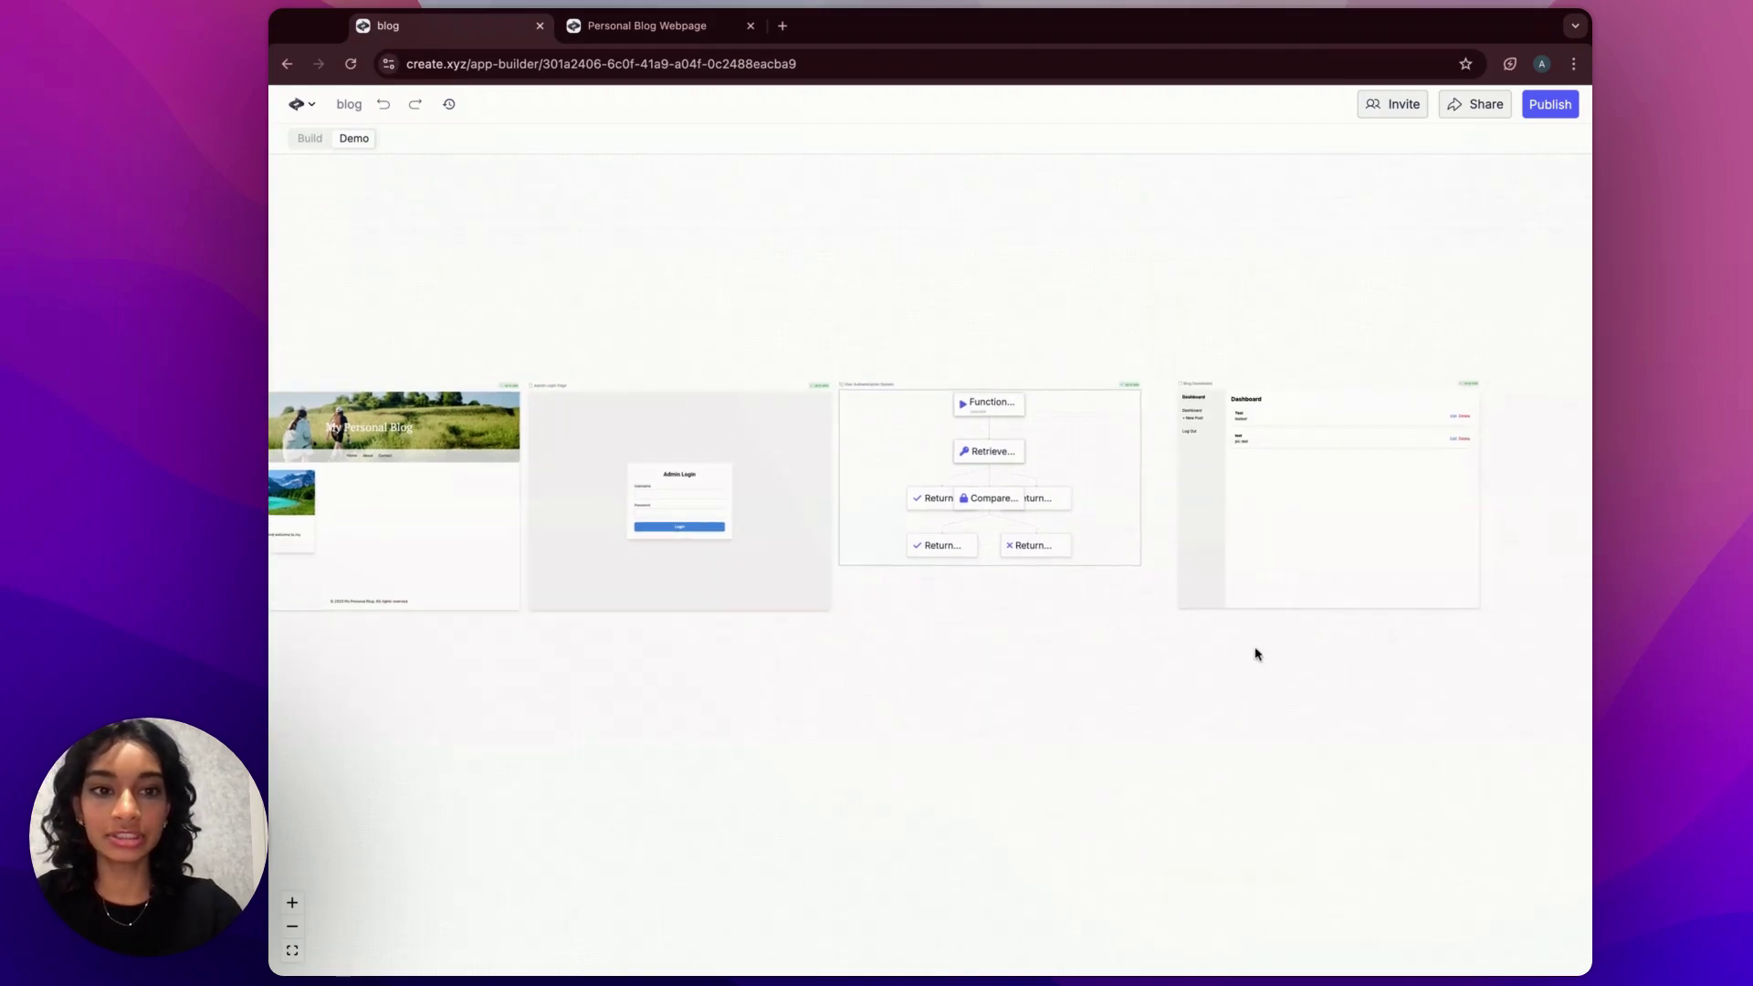
pyautogui.scroll(5, 1291, 399)
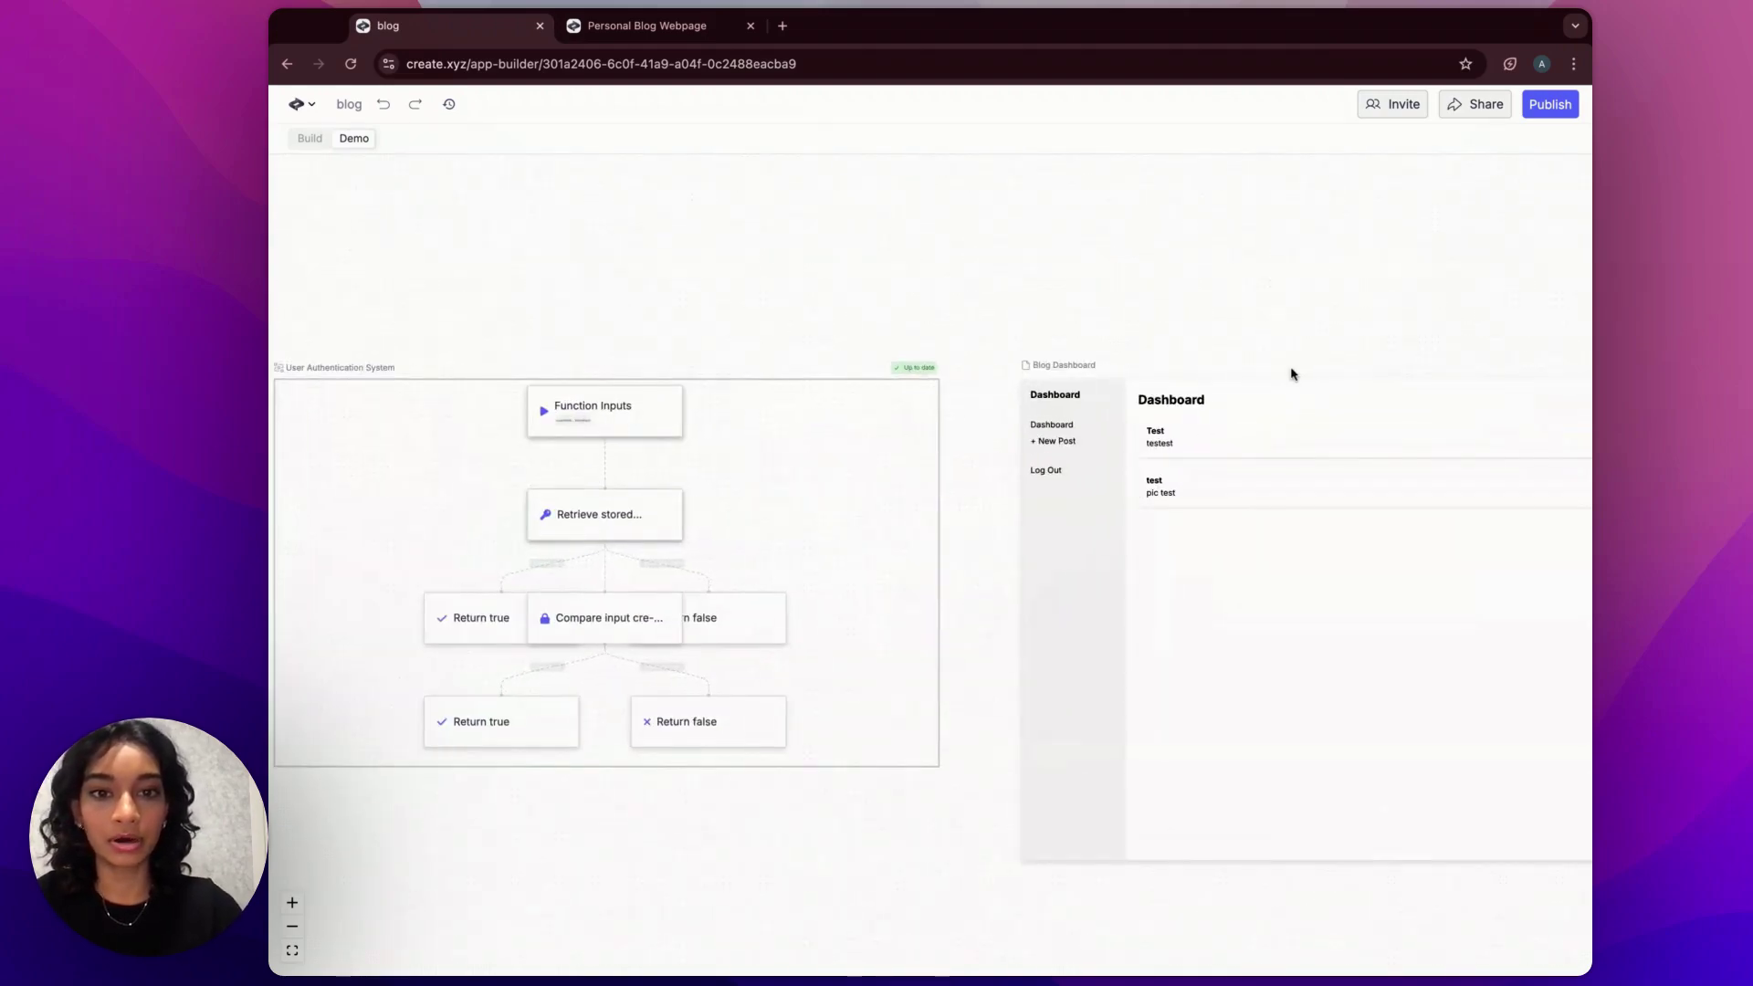
pyautogui.click(1293, 373)
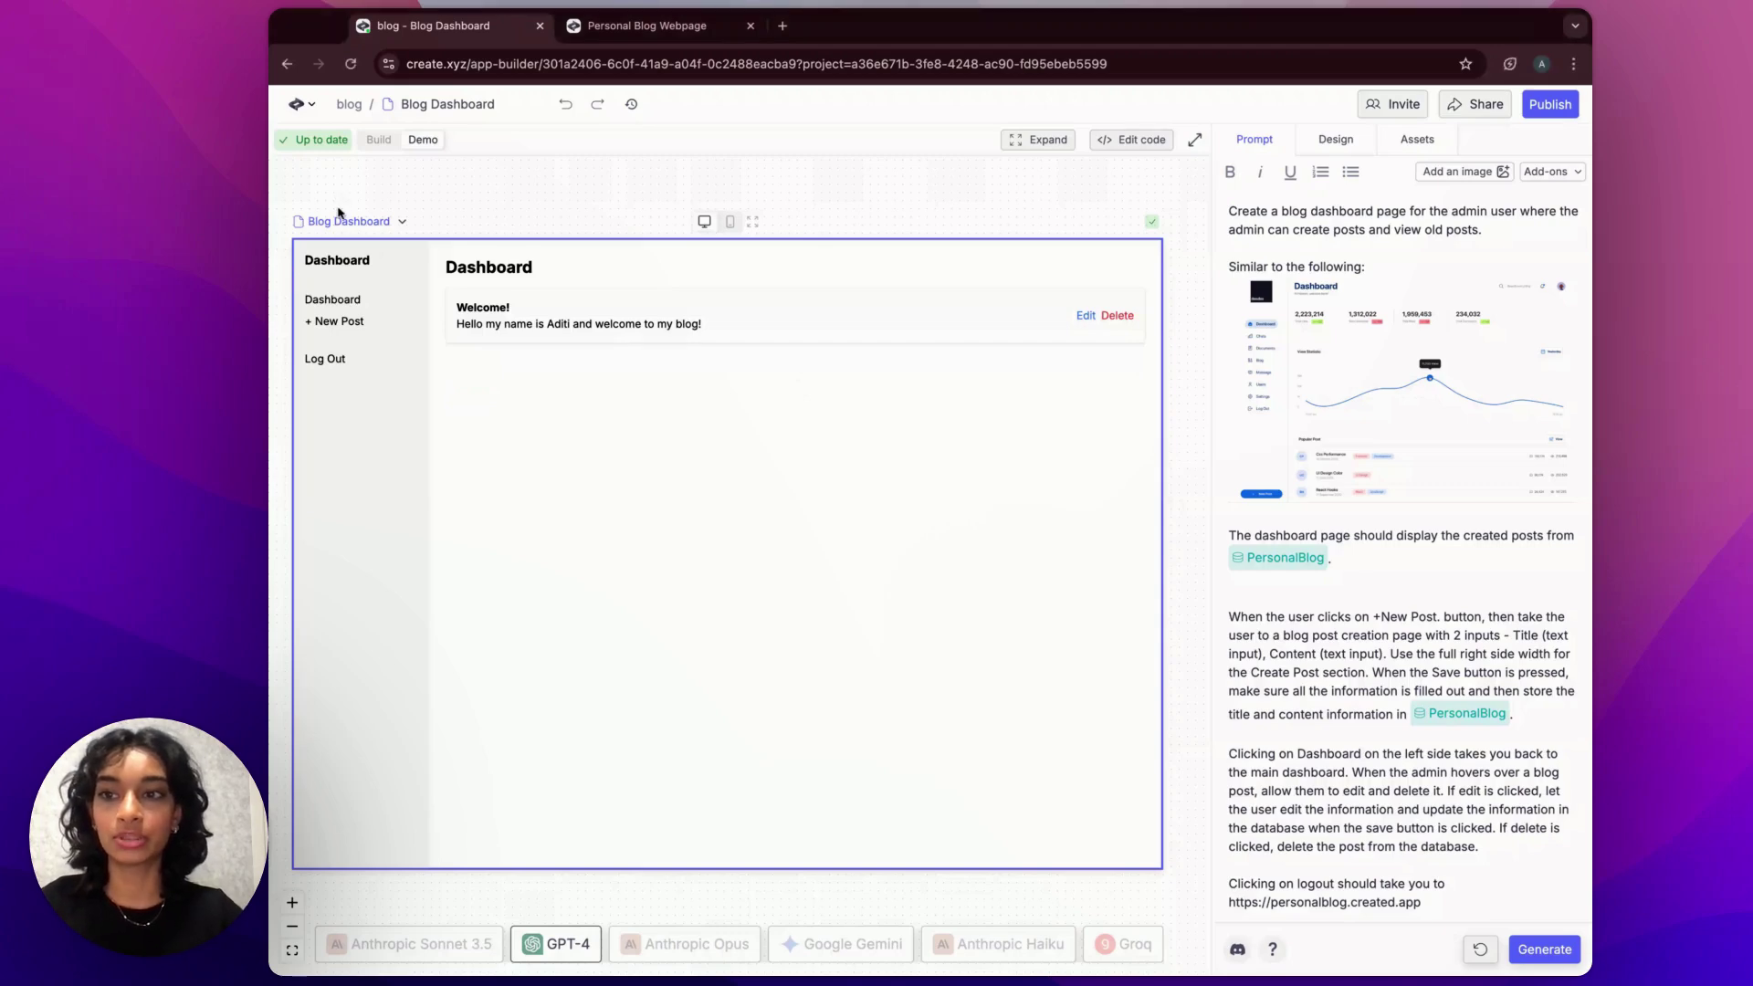
# Preview the New Post form and Dashboard post list, and review the logout-redirect prompt text.
pyautogui.click(352, 321)
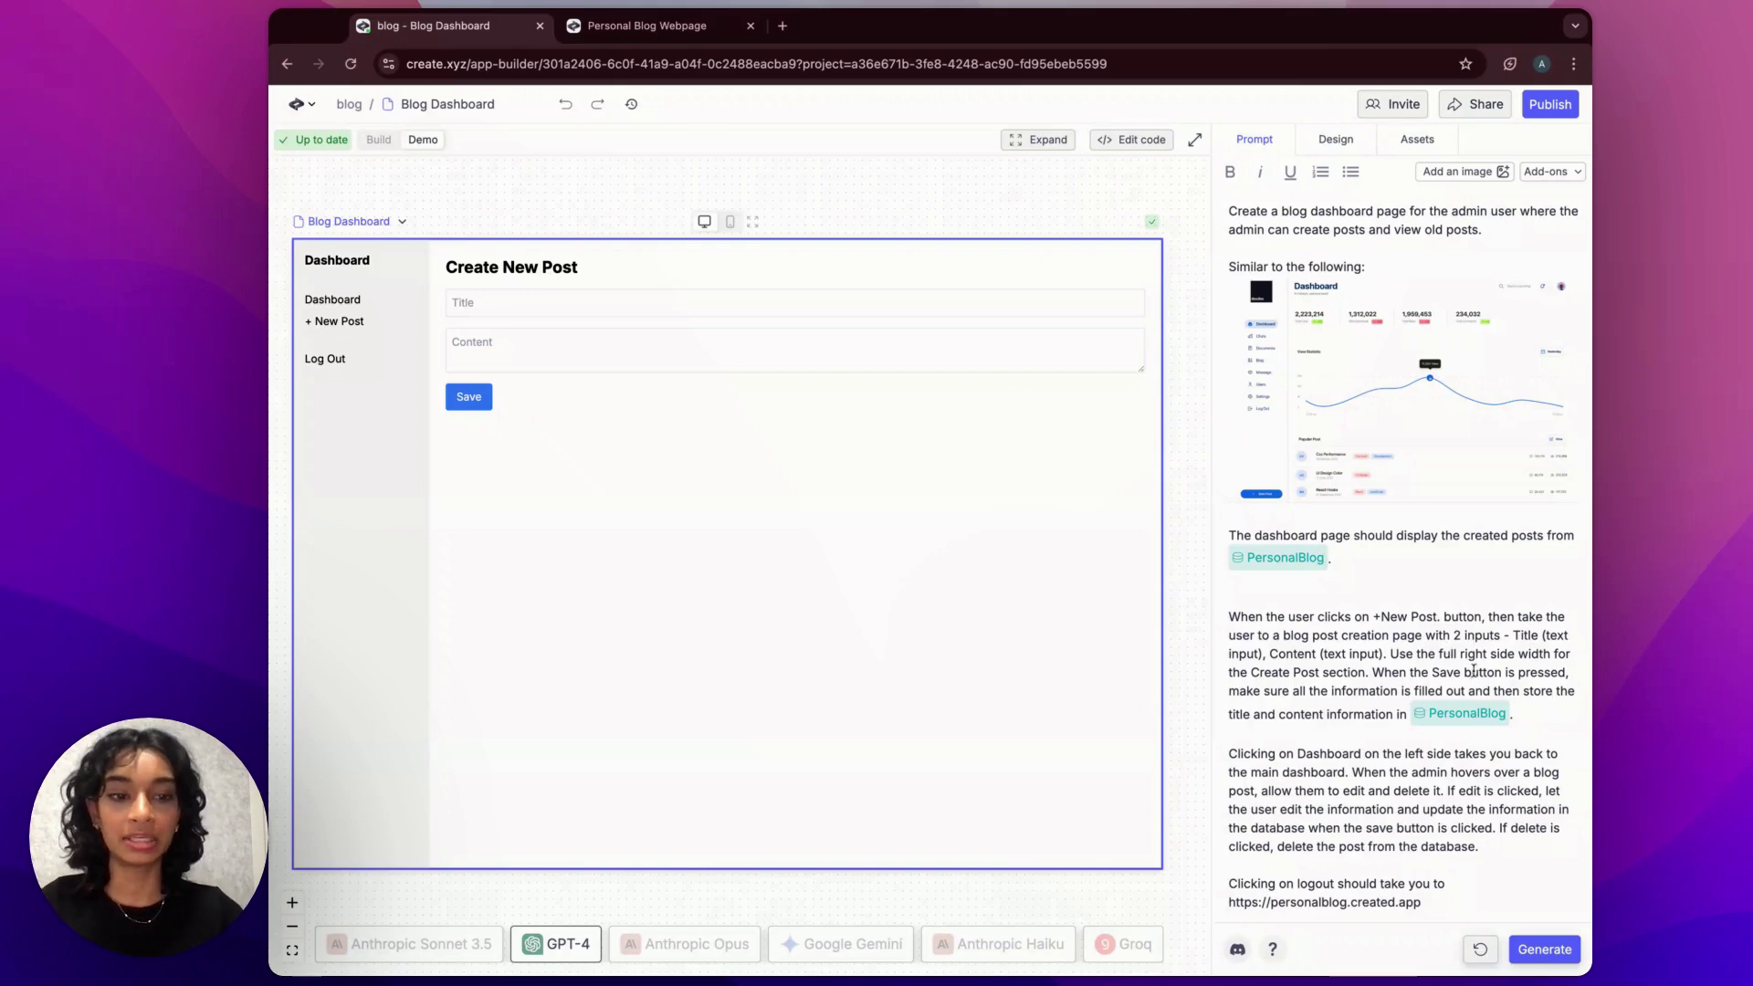
pyautogui.click(1539, 714)
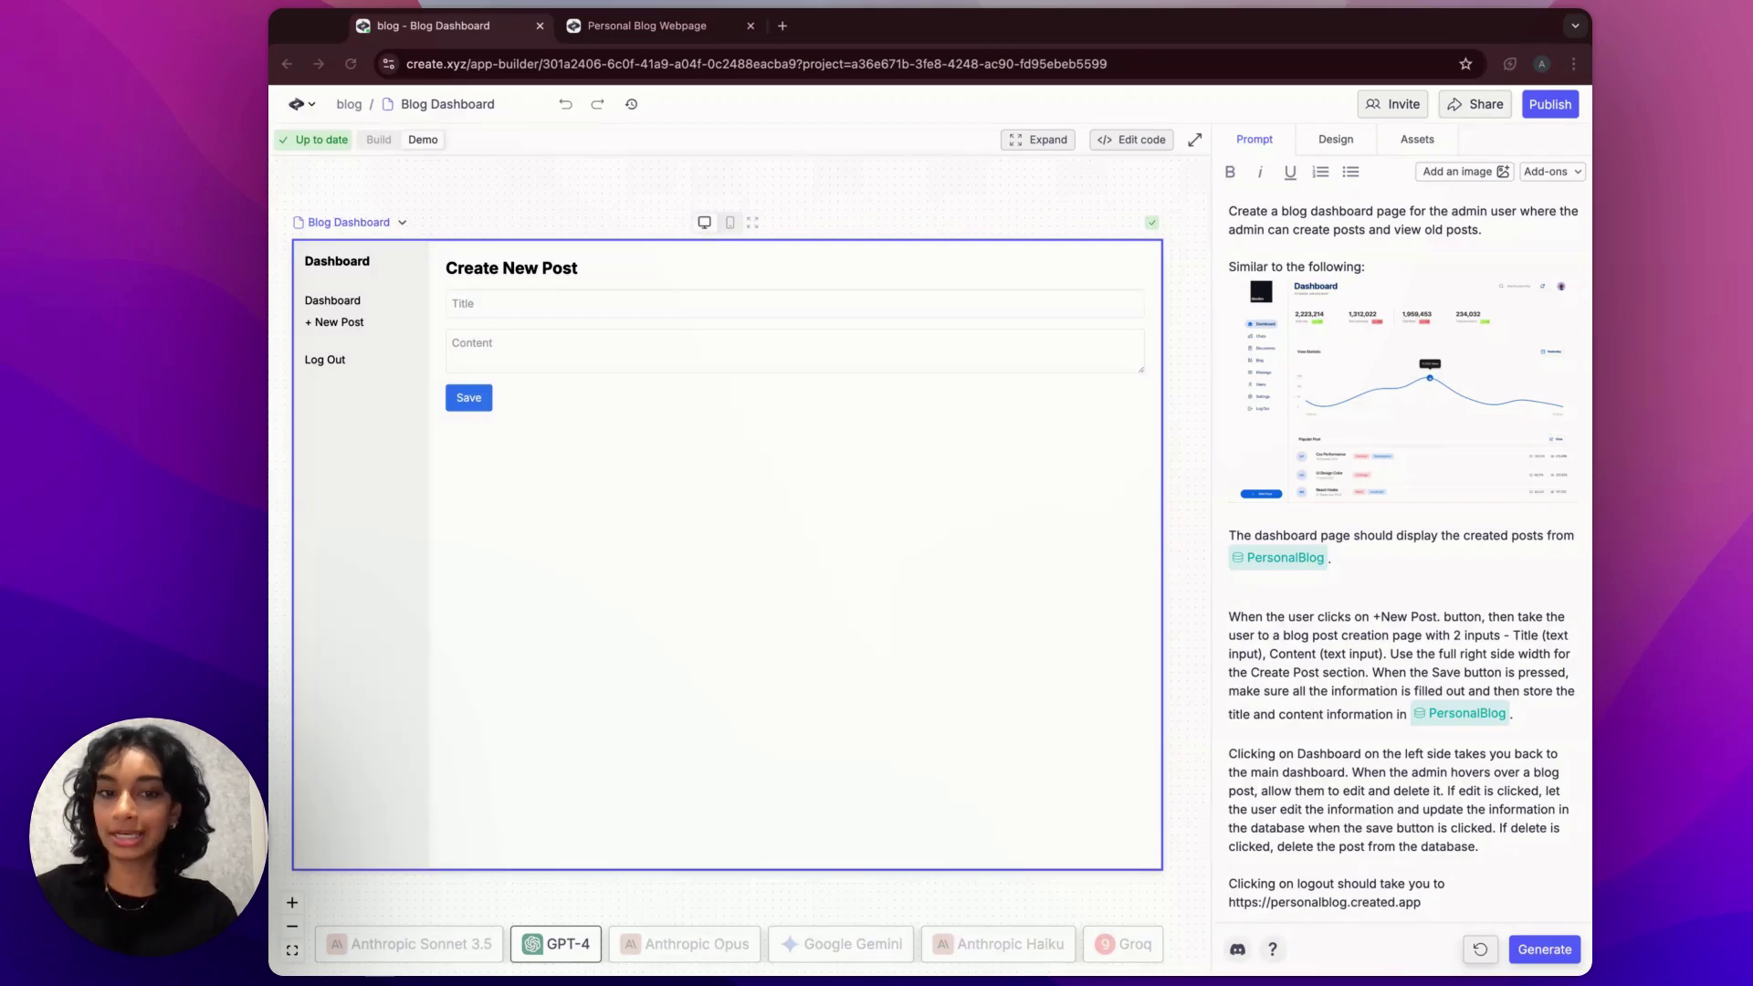
pyautogui.click(366, 200)
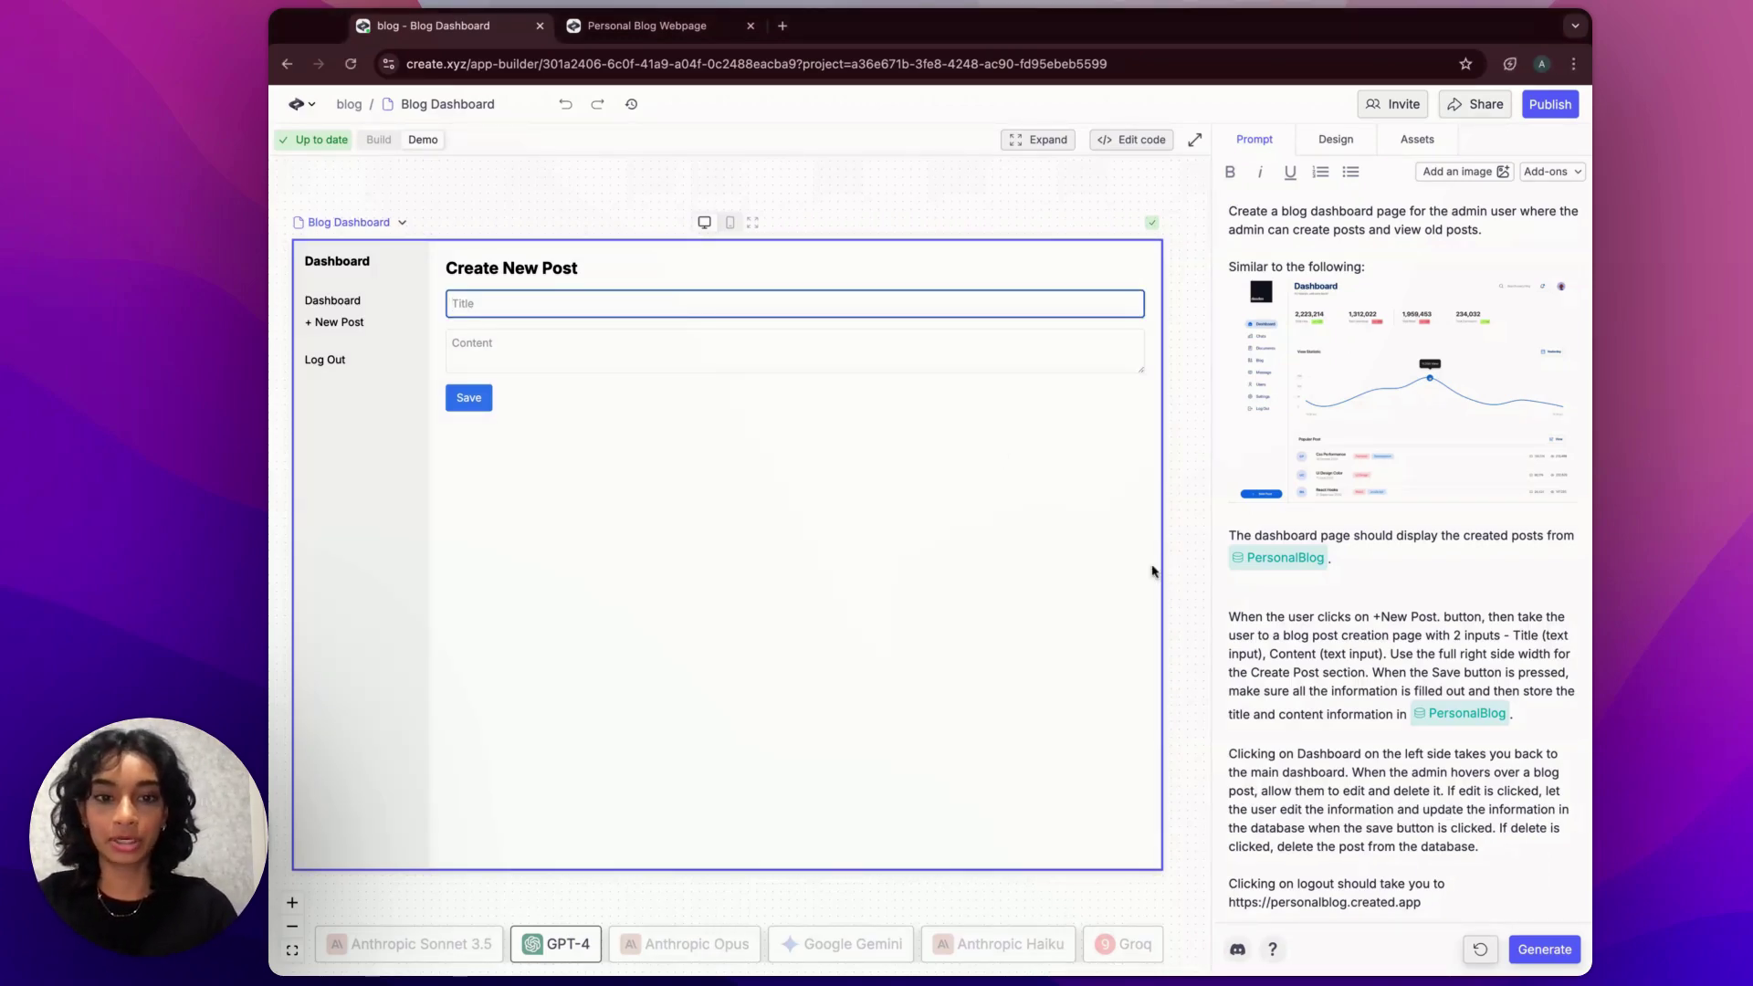
pyautogui.click(352, 301)
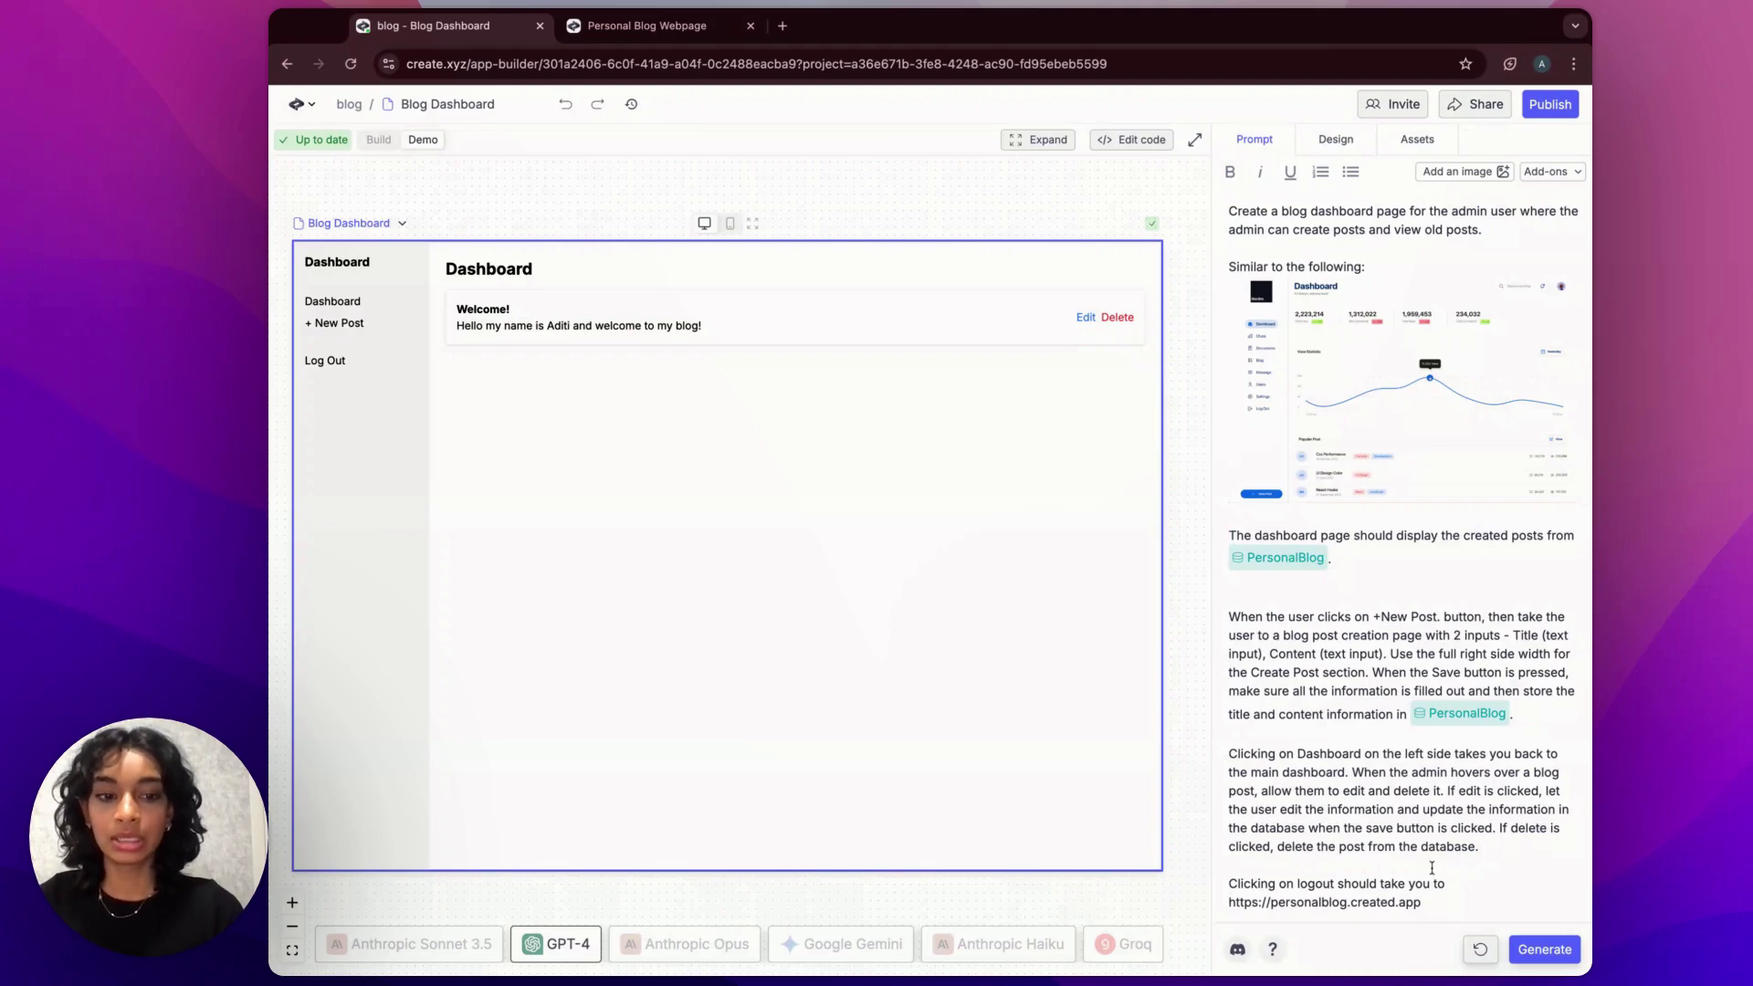
pyautogui.moveTo(1438, 902); pyautogui.dragTo(1216, 880)
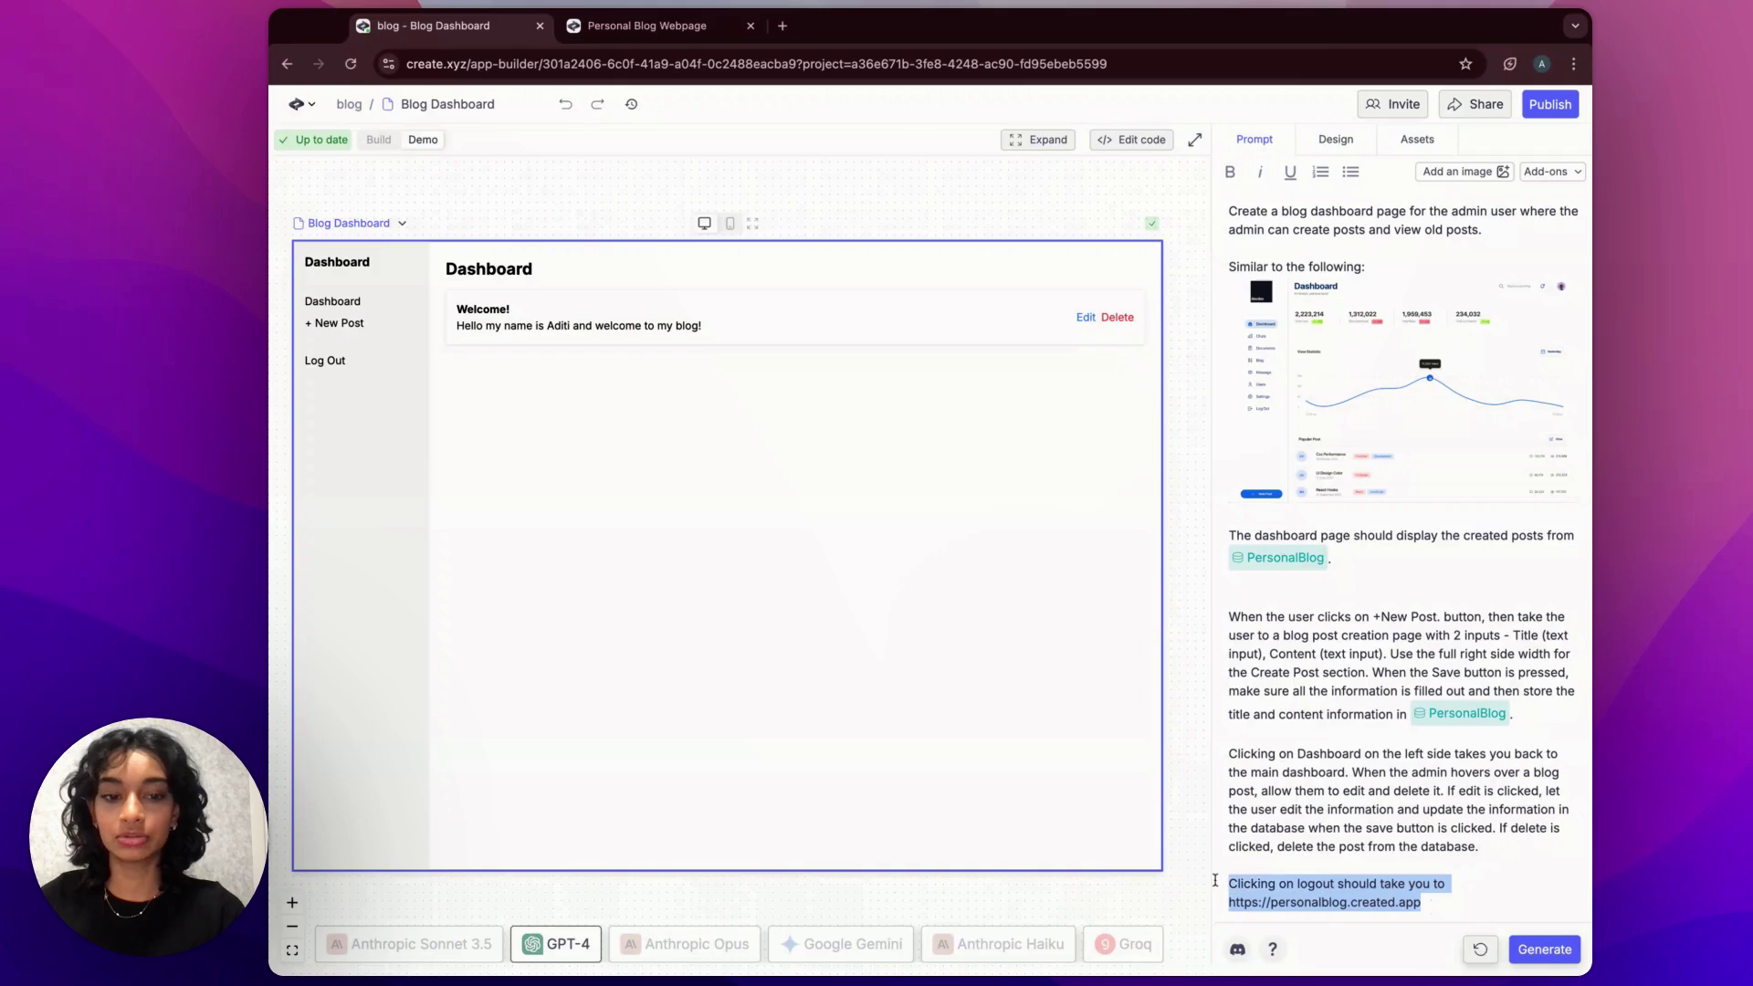
pyautogui.click(1288, 807)
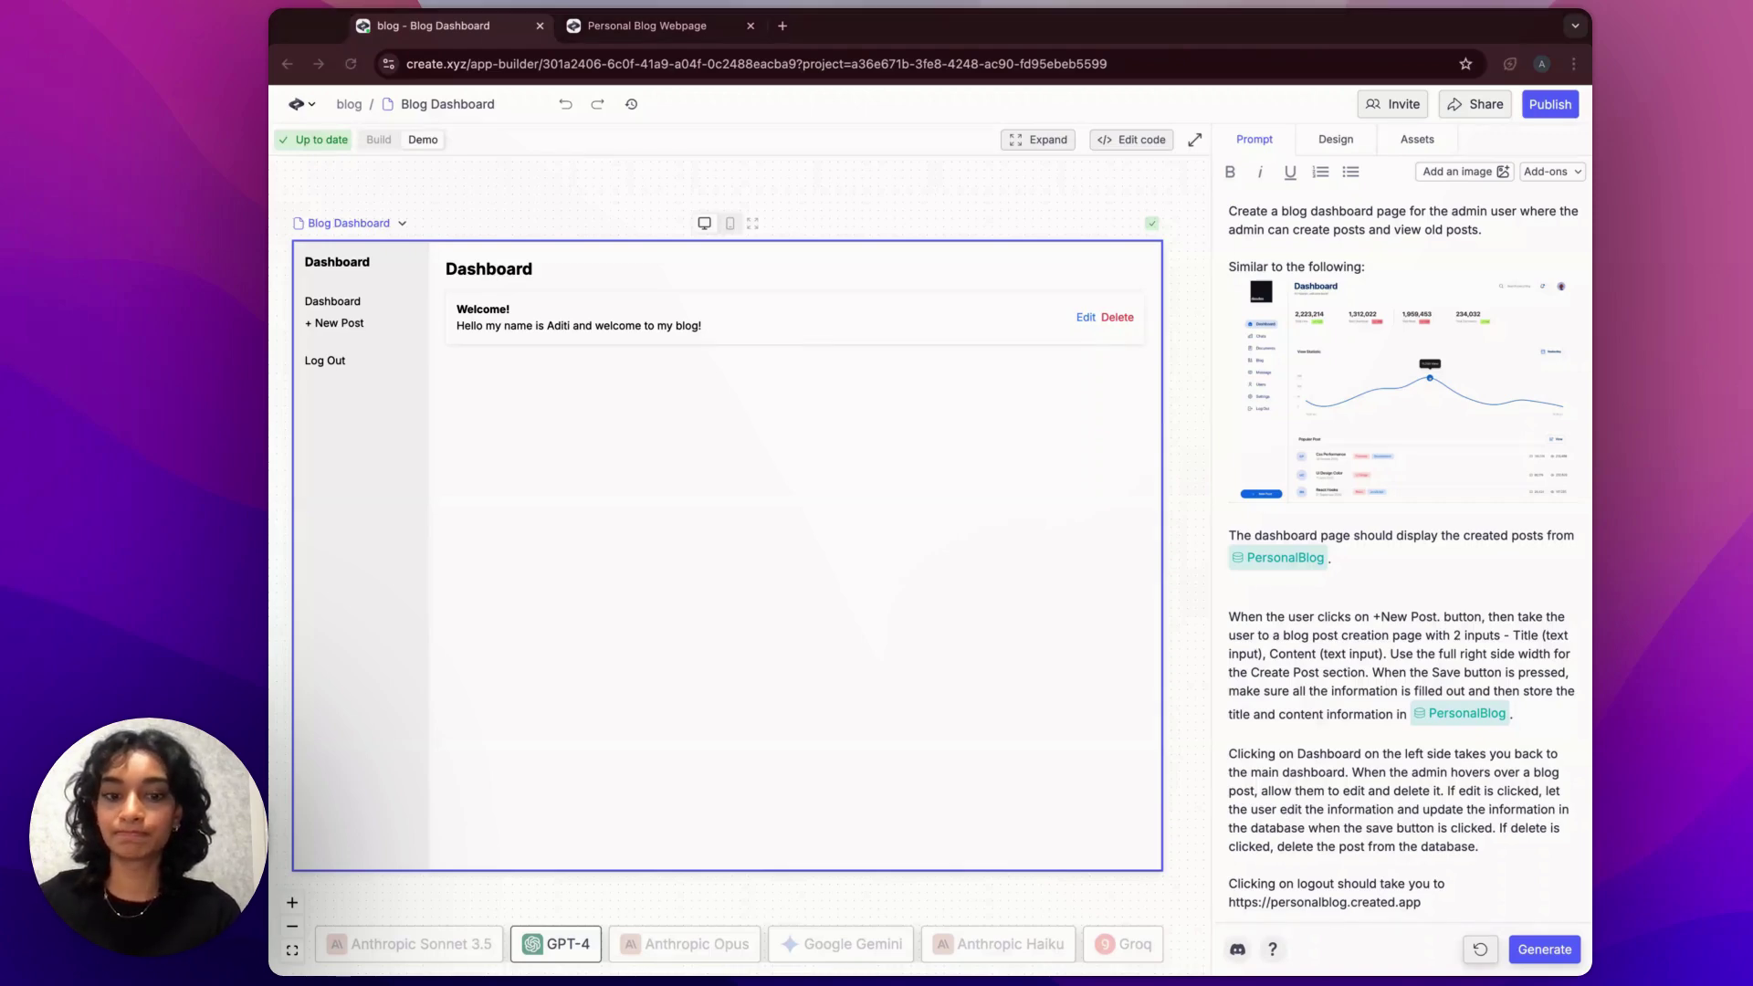
# Open the Admin Login Page, then follow its prompt link to the User Authentication System function.
pyautogui.scroll(-5, 717, 557)
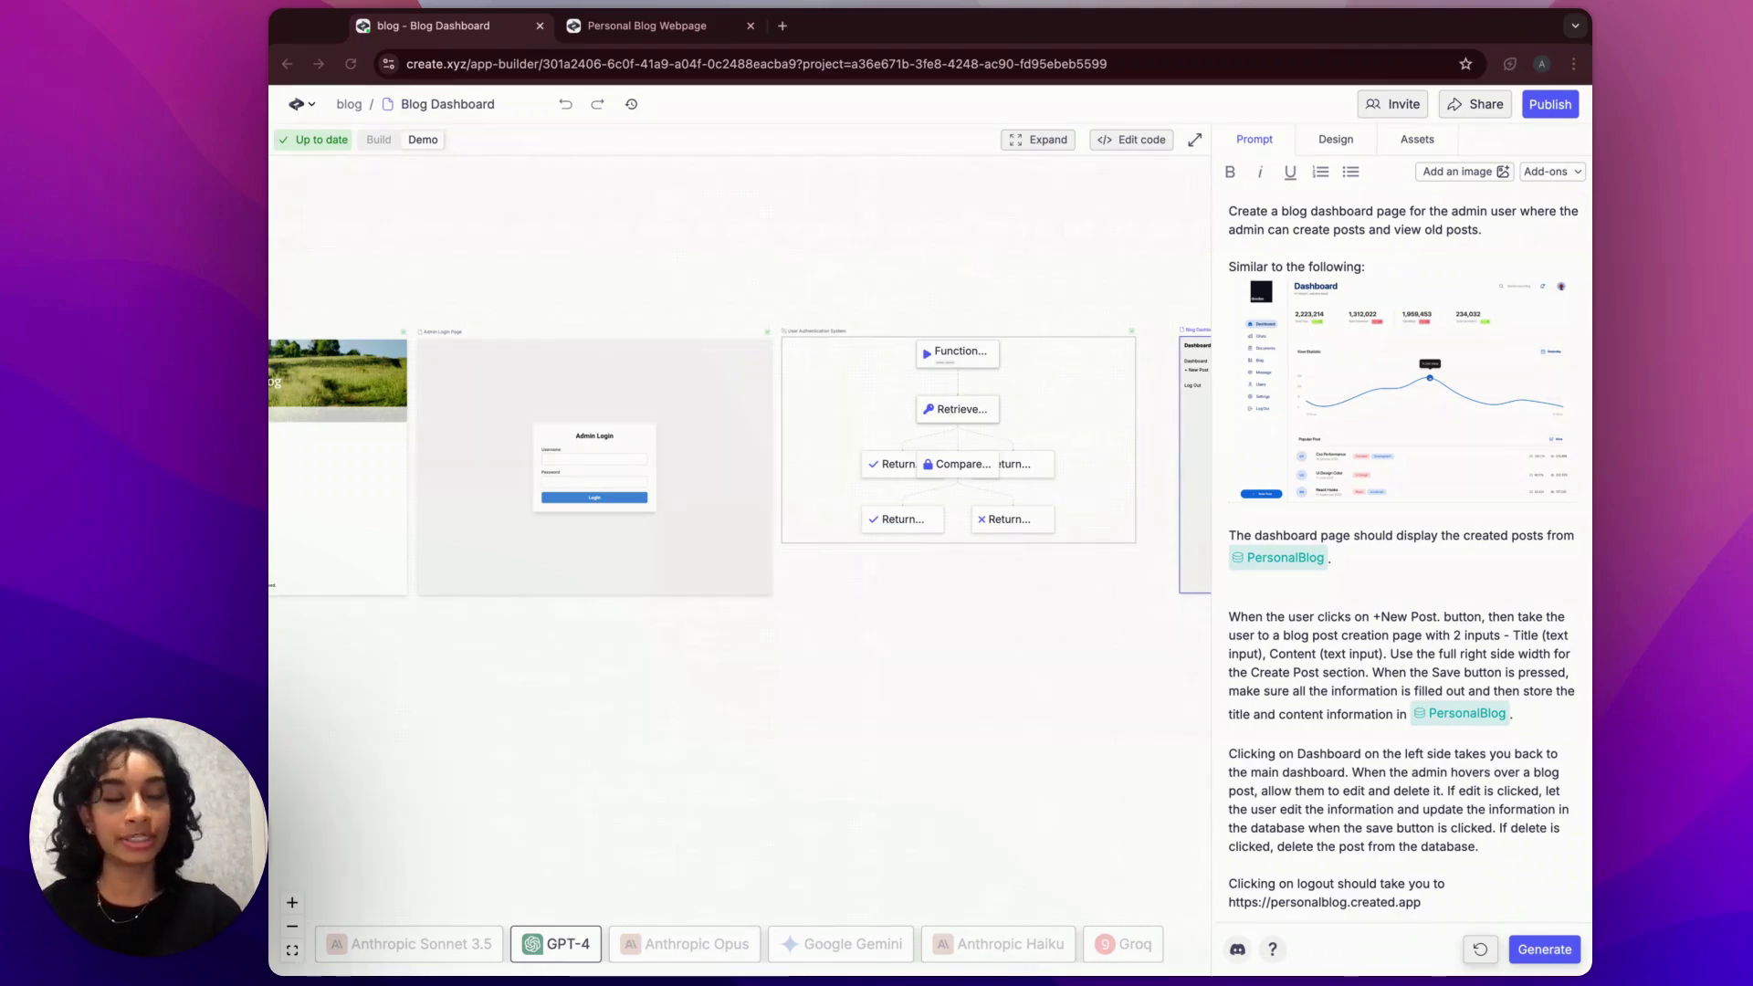
pyautogui.click(594, 466)
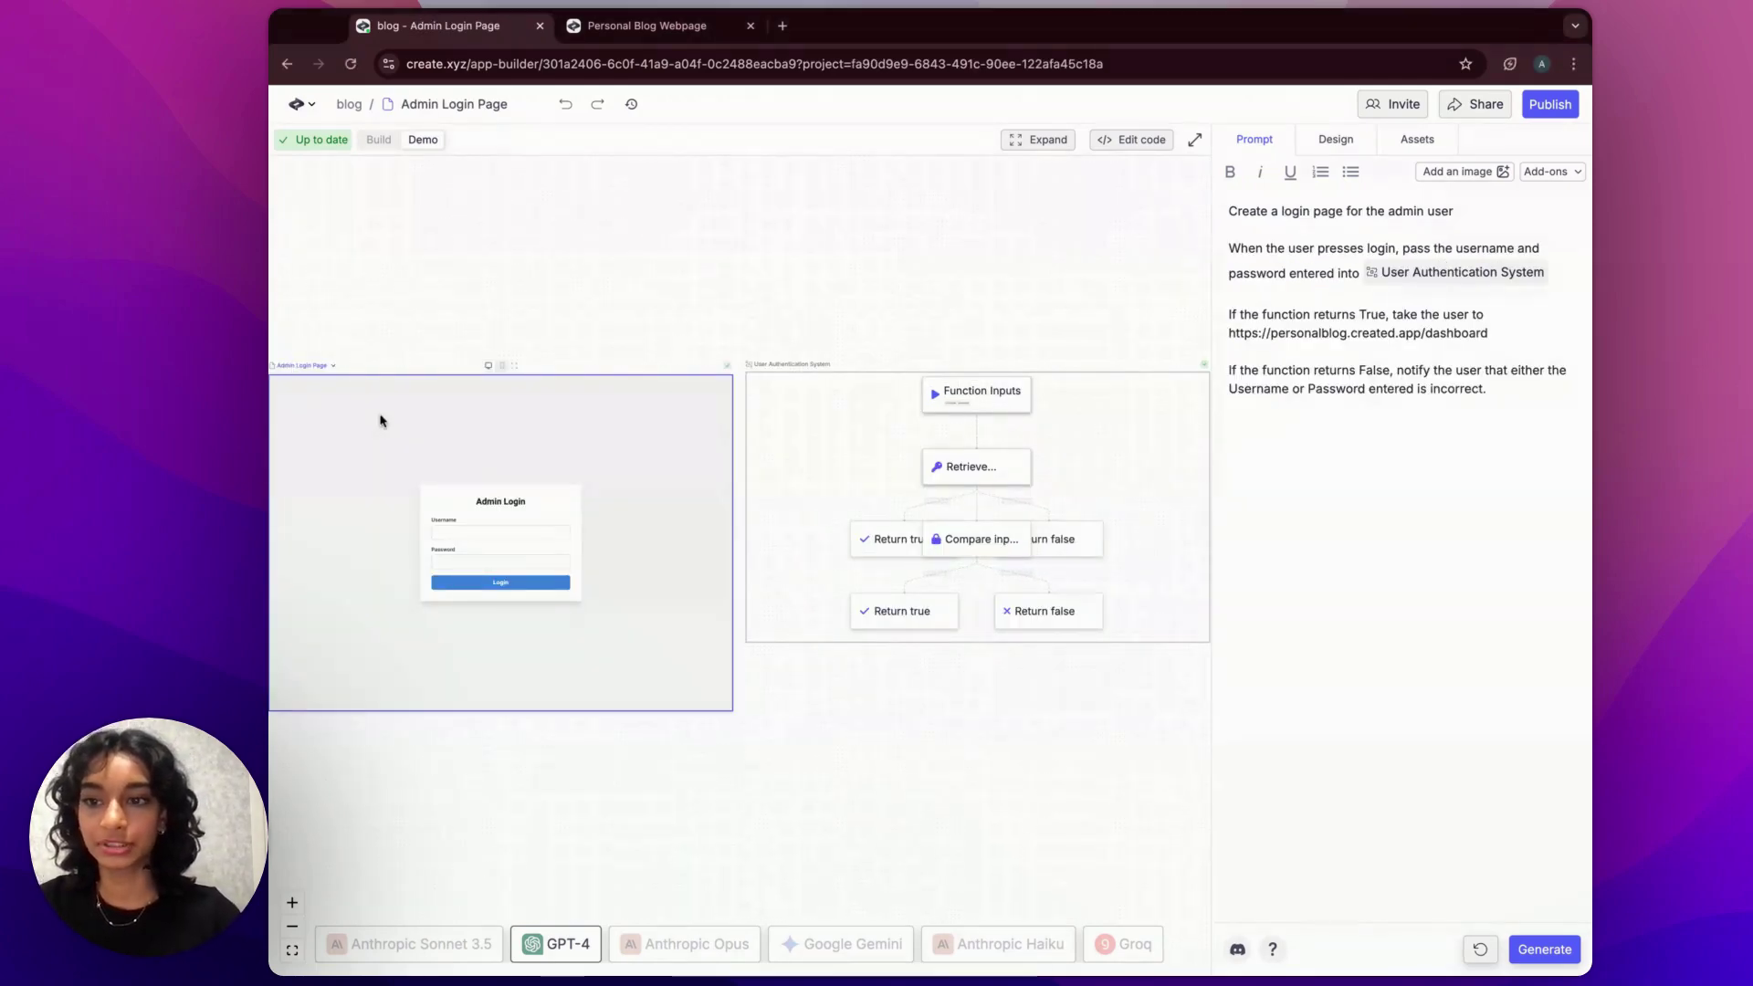
pyautogui.scroll(5, 380, 418)
pyautogui.hscroll(-2, 379, 420)
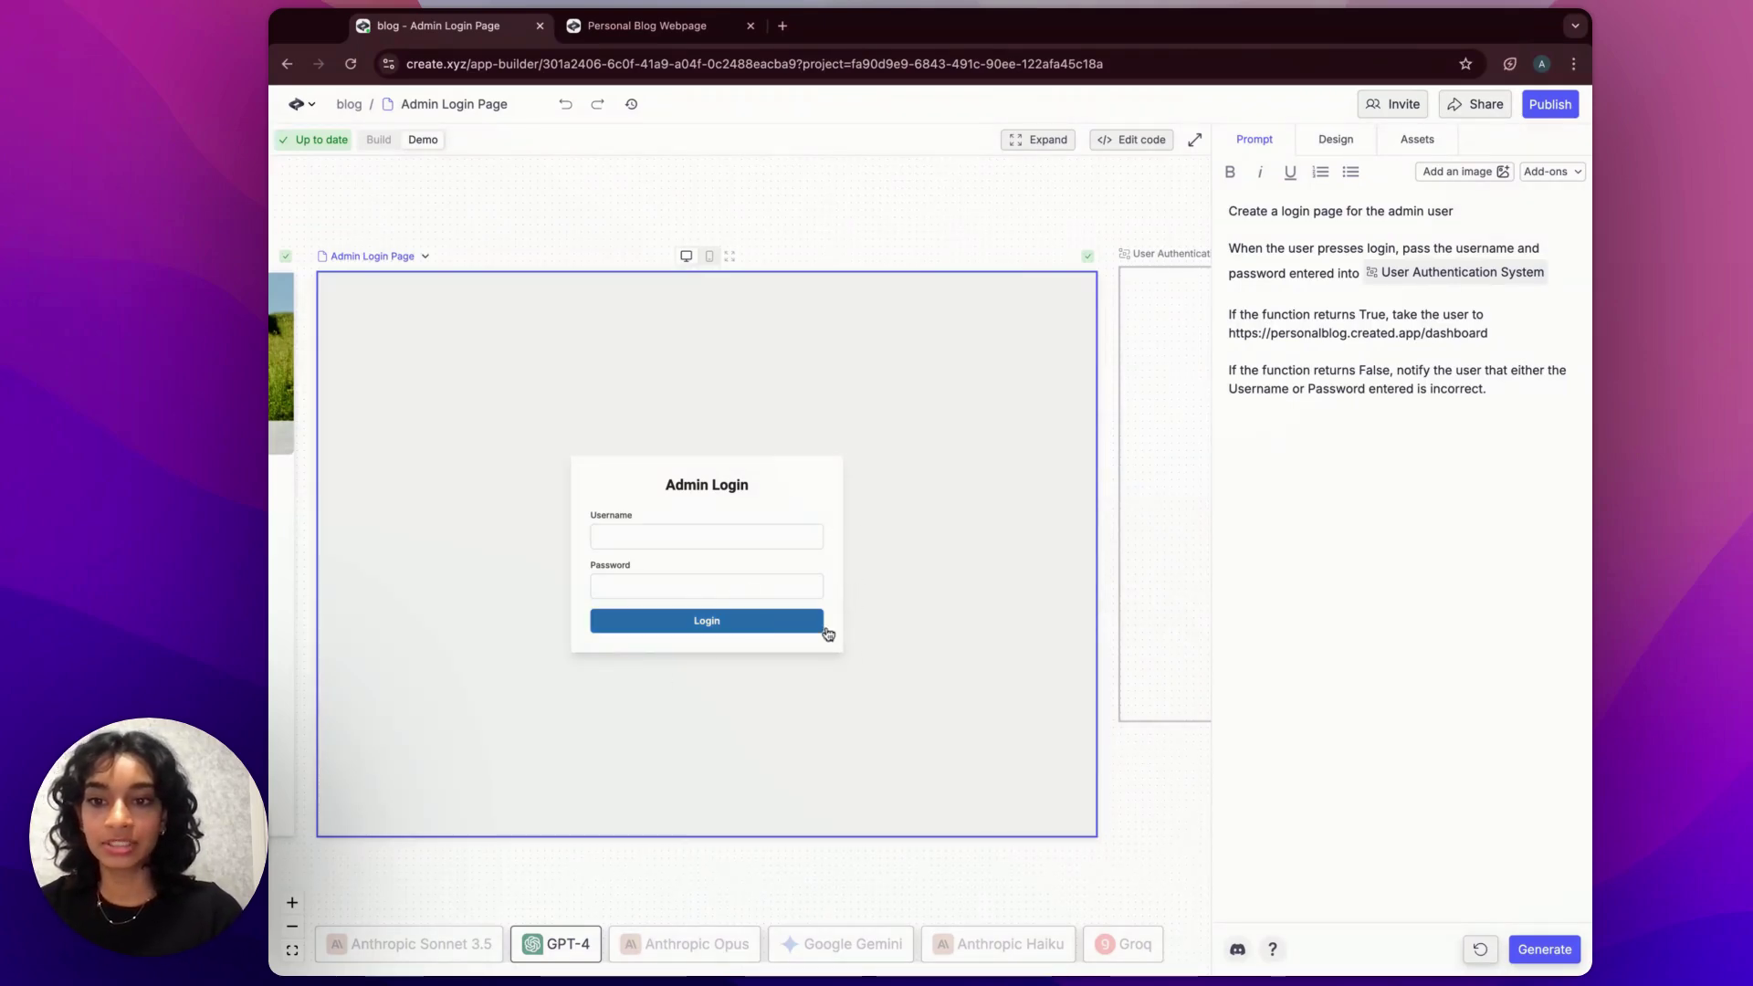
pyautogui.click(1426, 444)
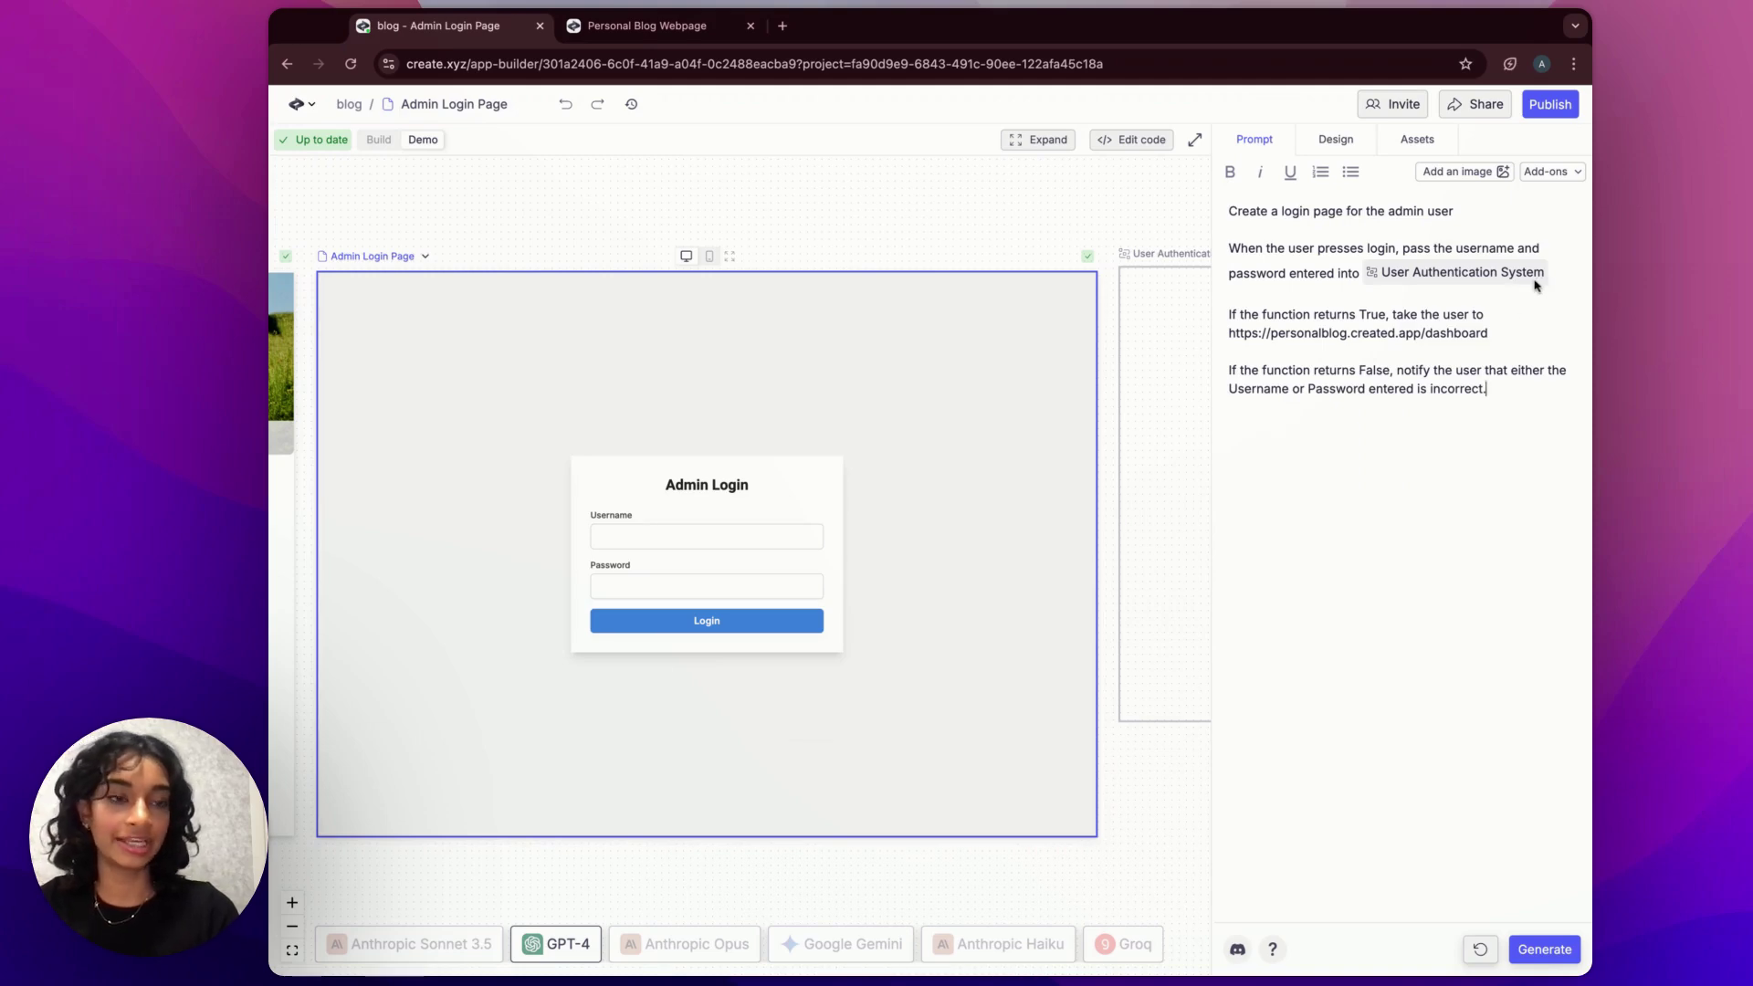
pyautogui.click(1461, 273)
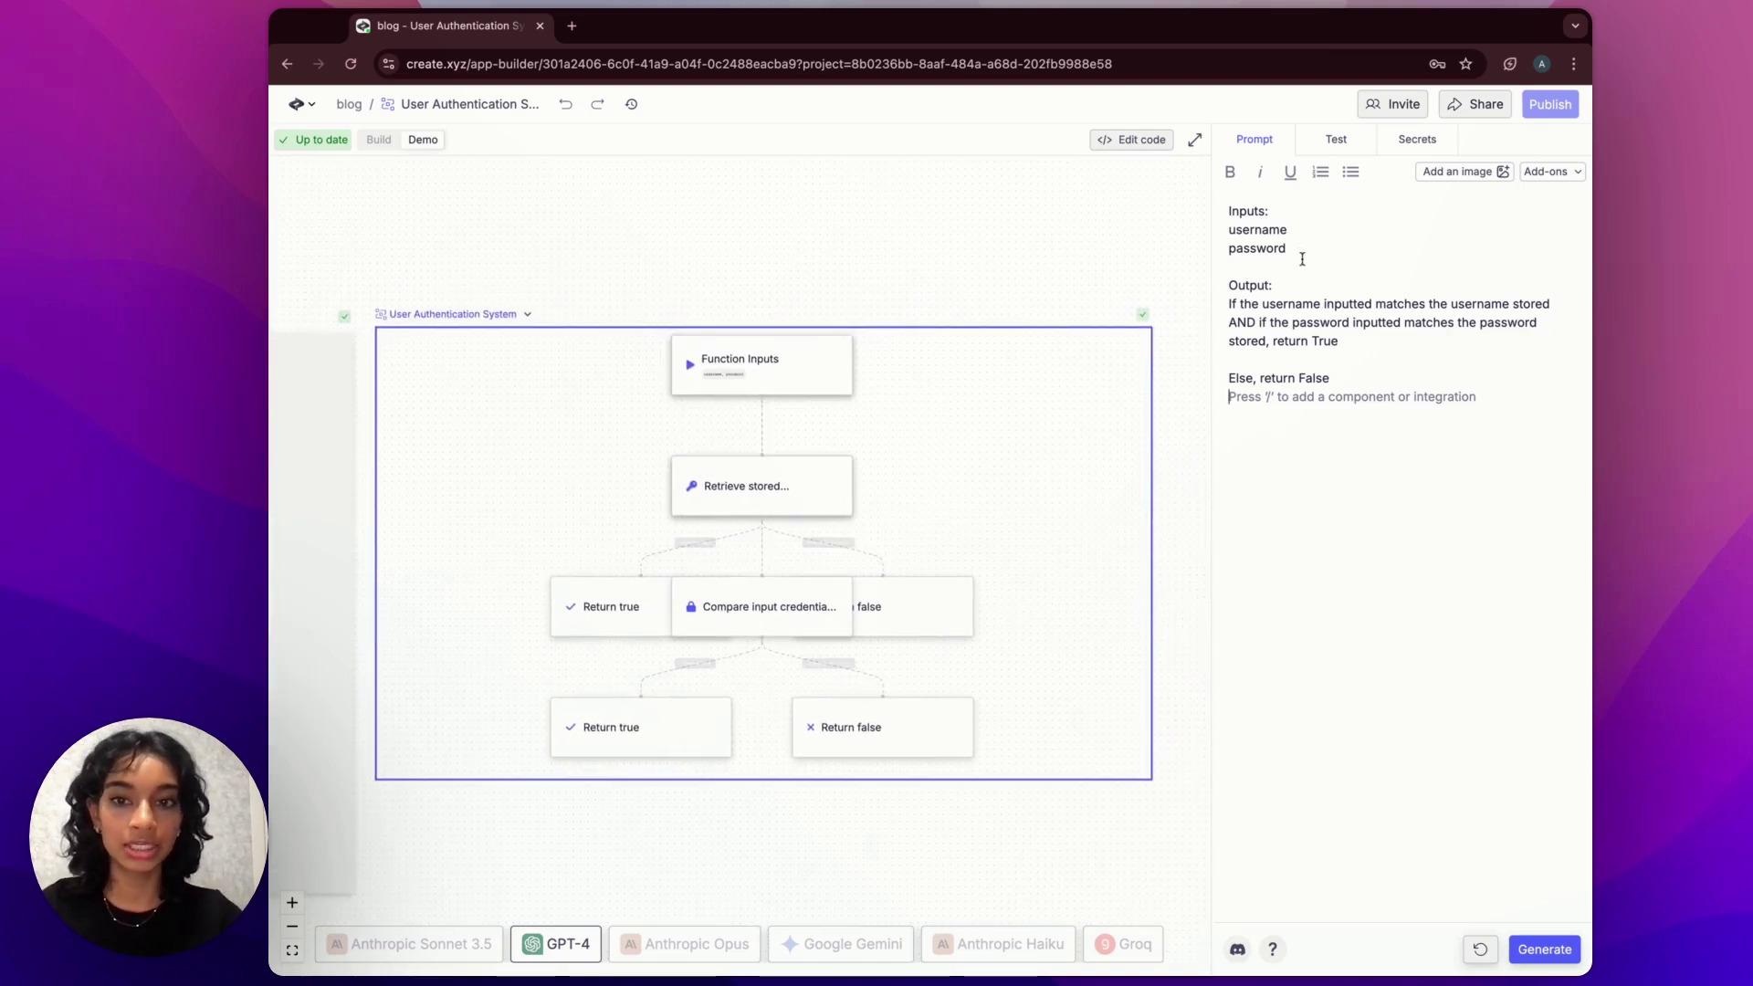
pyautogui.click(1394, 379)
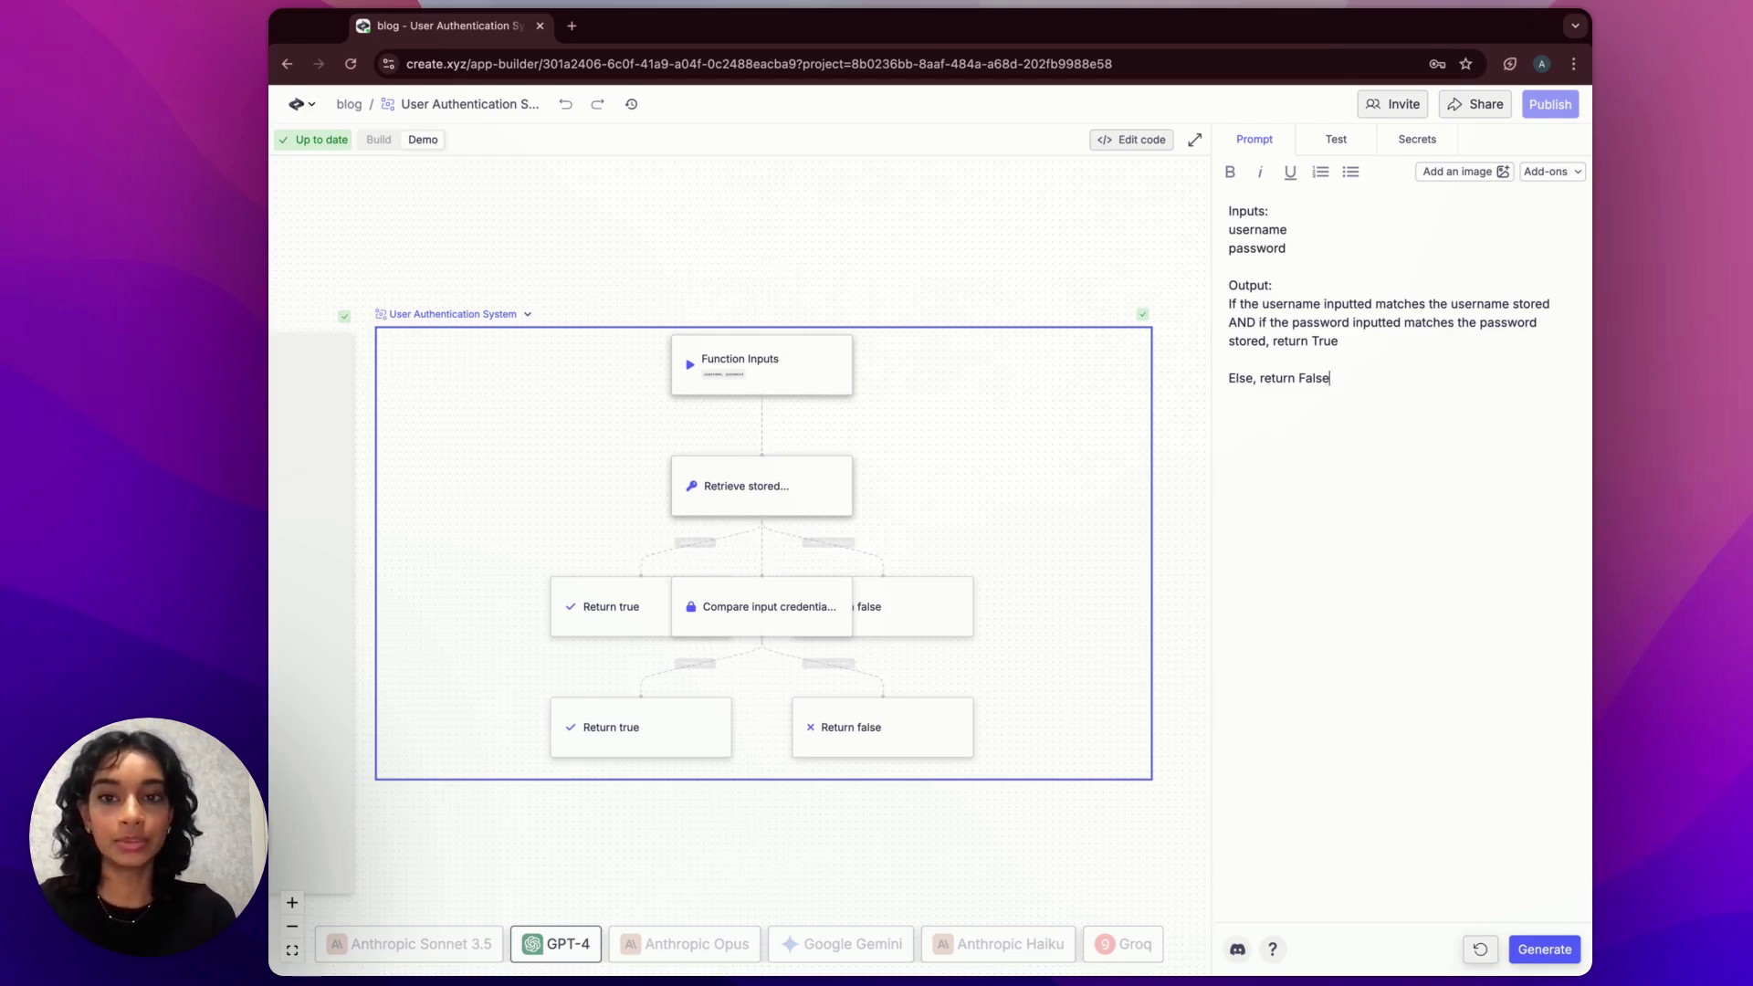
pyautogui.click(1431, 146)
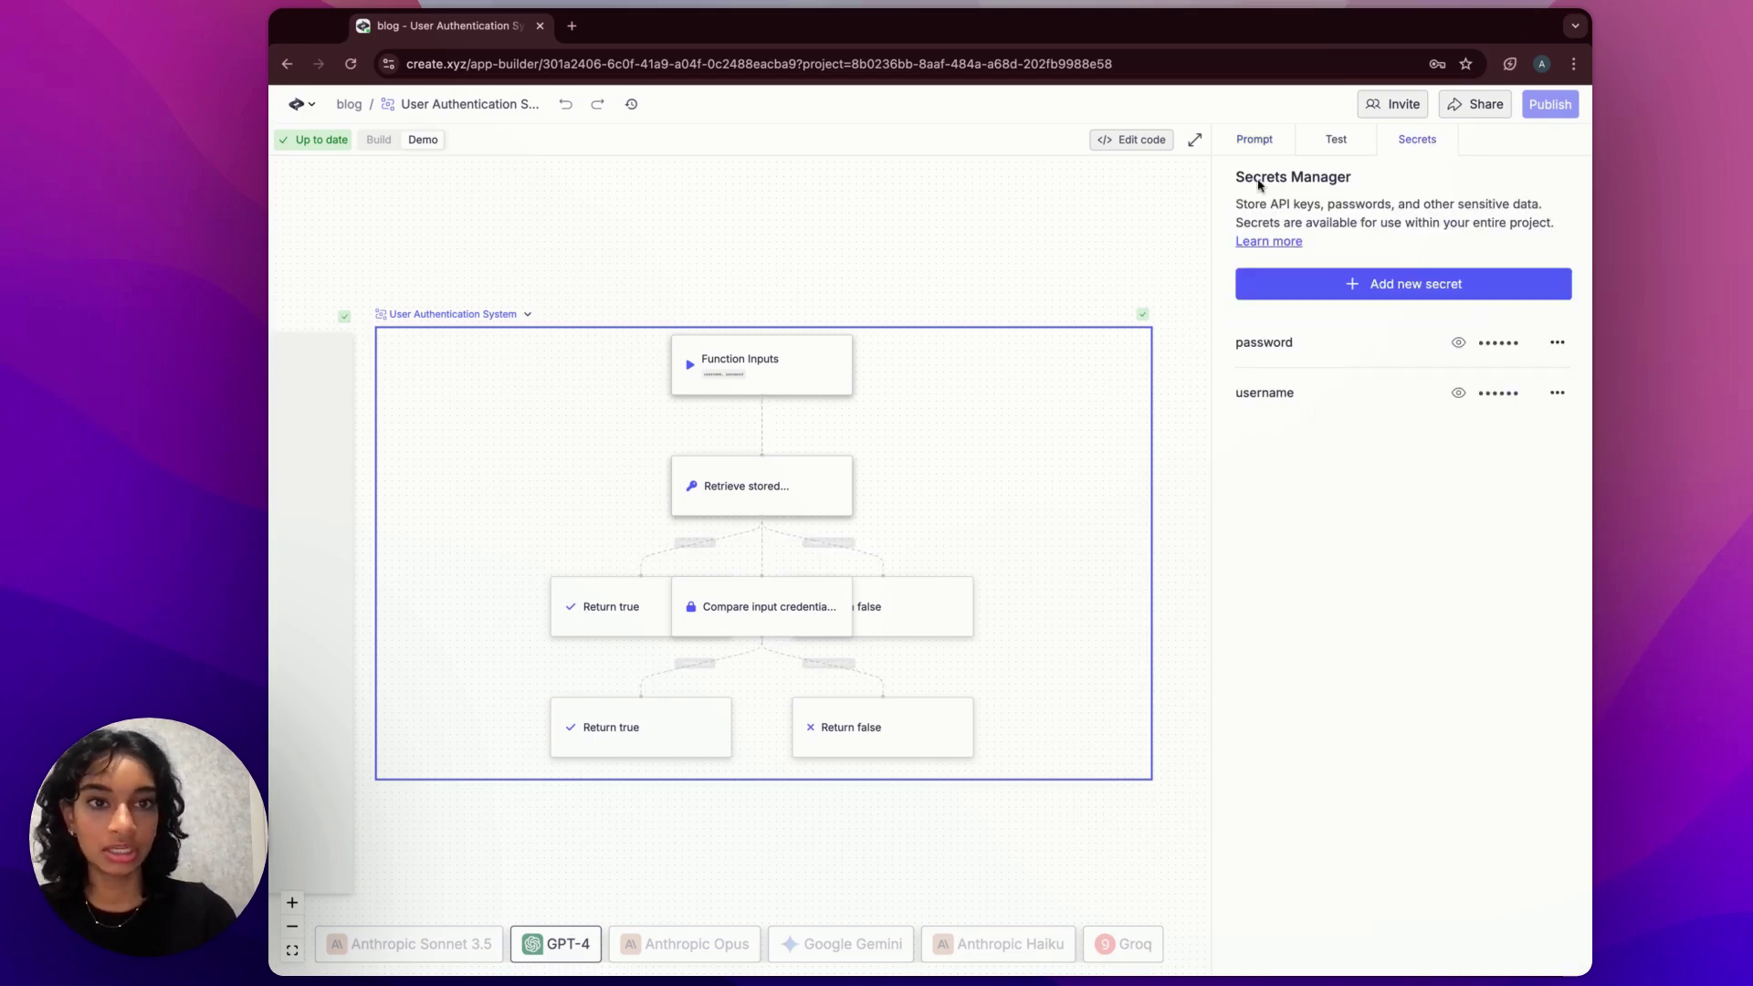
pyautogui.click(1252, 143)
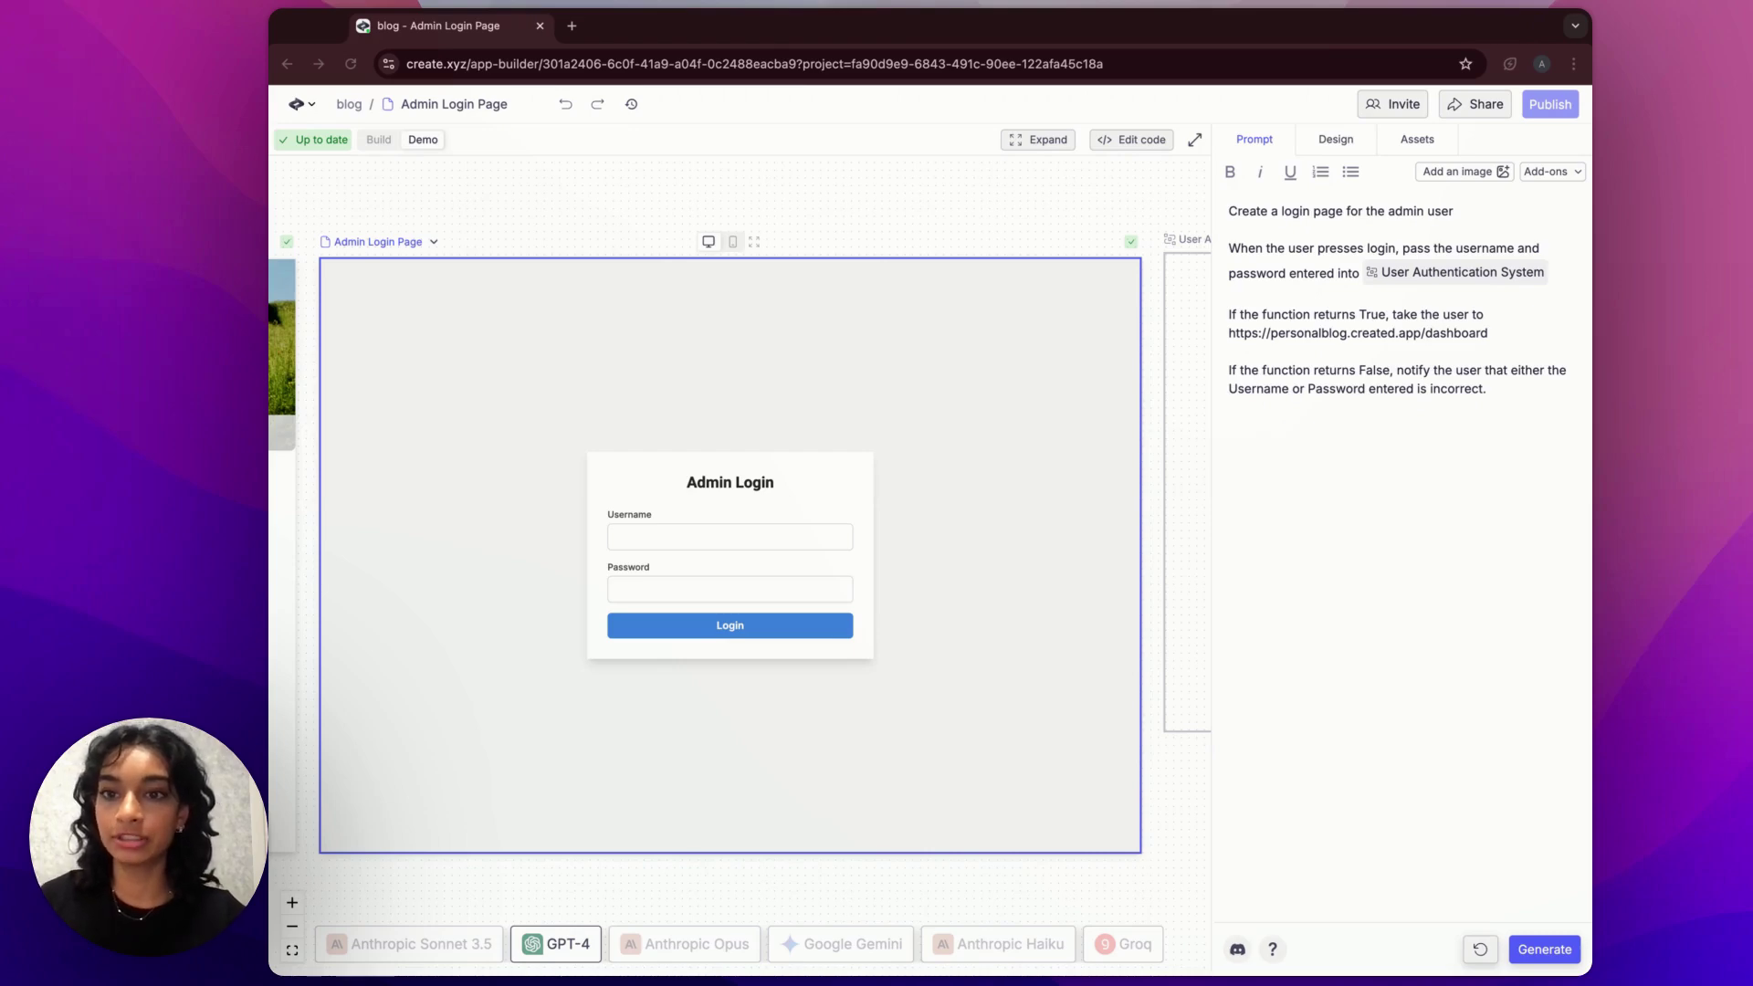
# Zoom out to show the blog page, Admin Login Page, authentication function and Dashboard together.
pyautogui.scroll(-2, 755, 356)
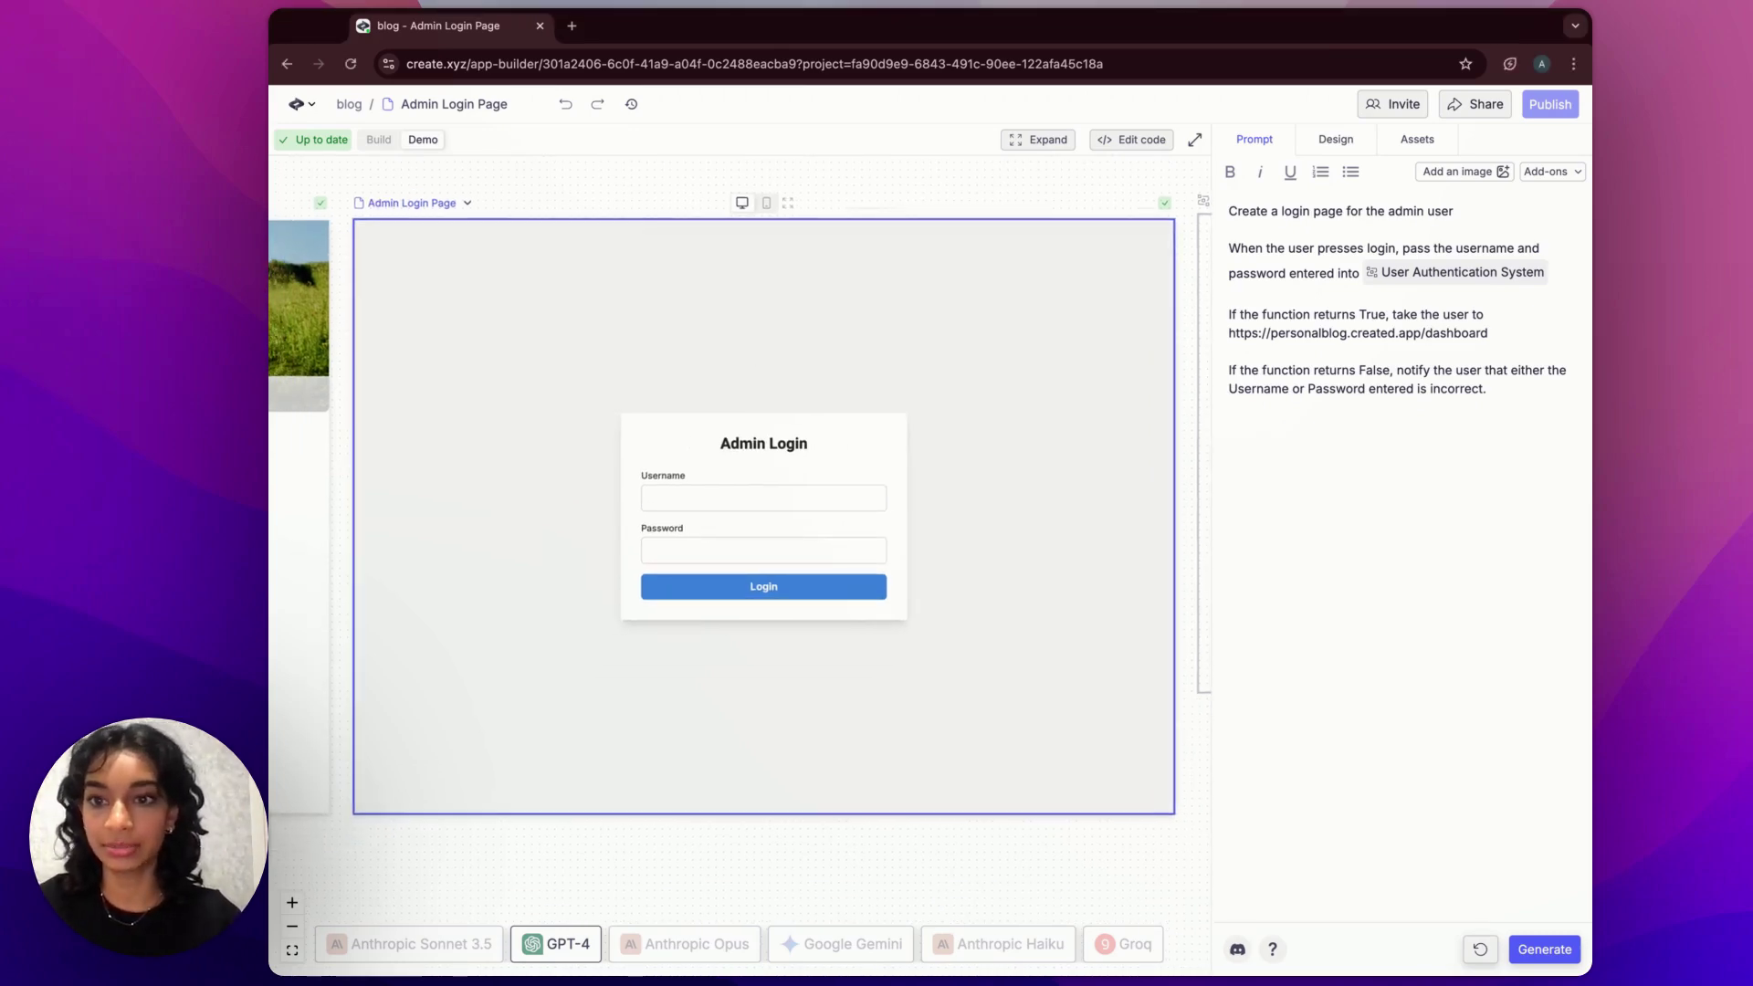
pyautogui.scroll(-3, 829, 402)
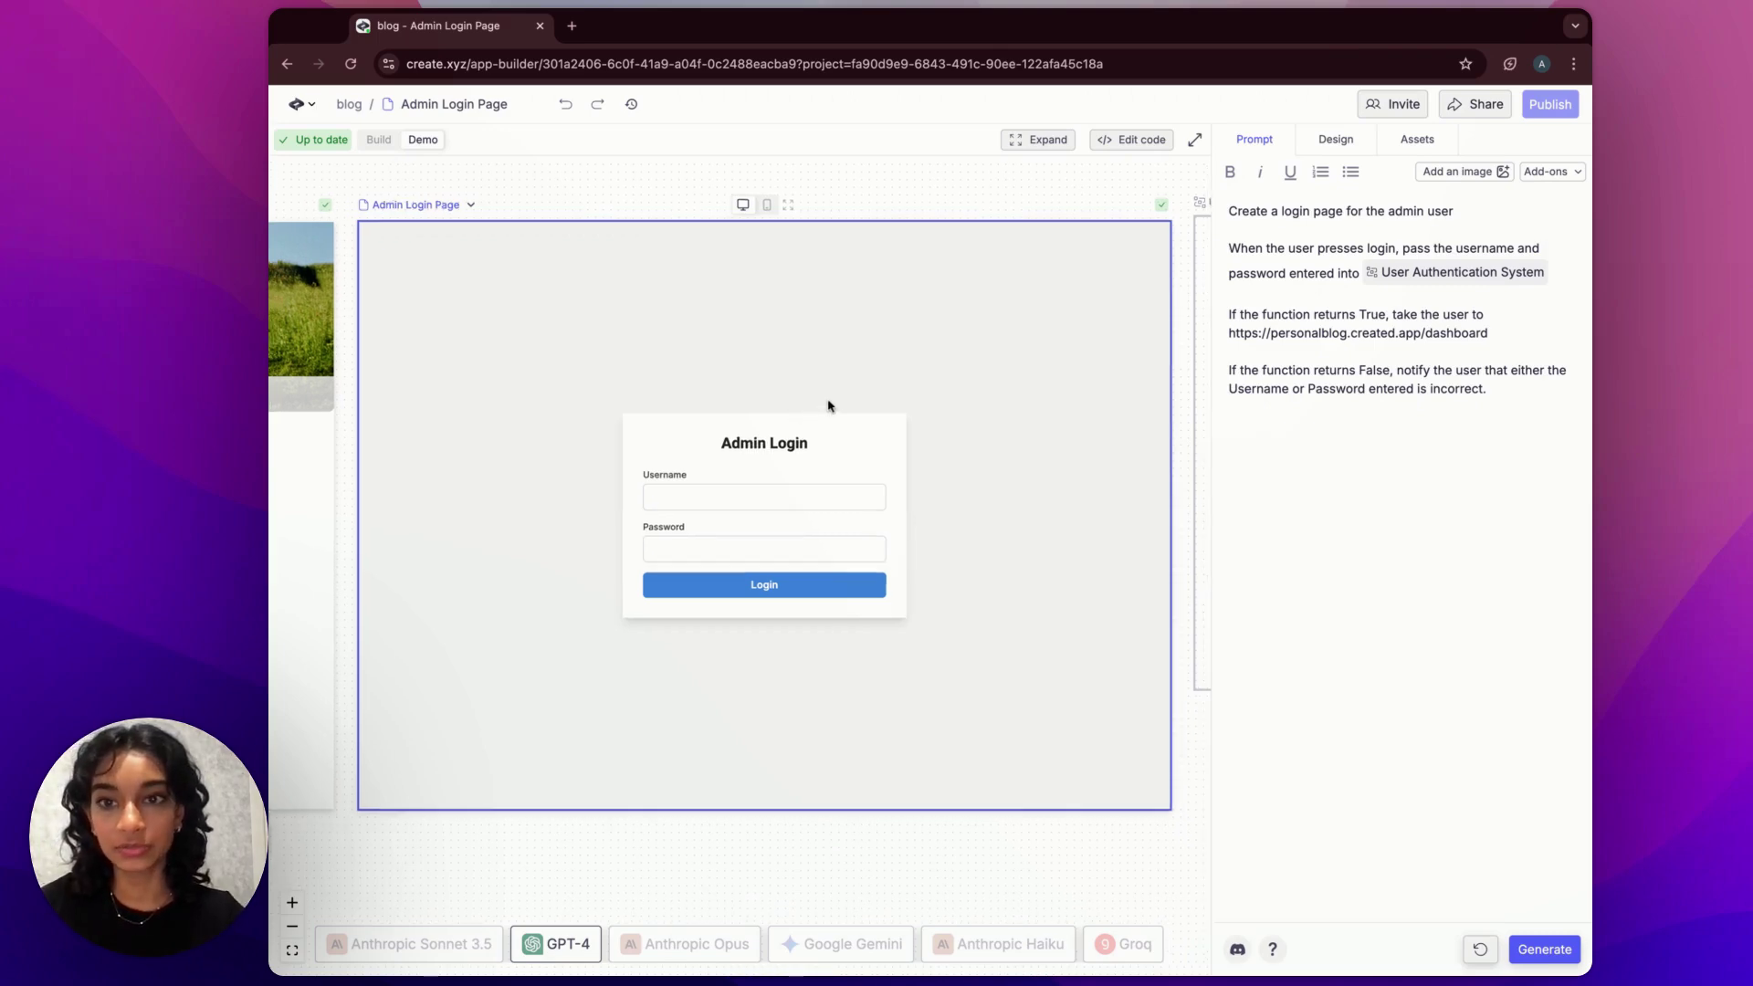
pyautogui.scroll(-5, 840, 501)
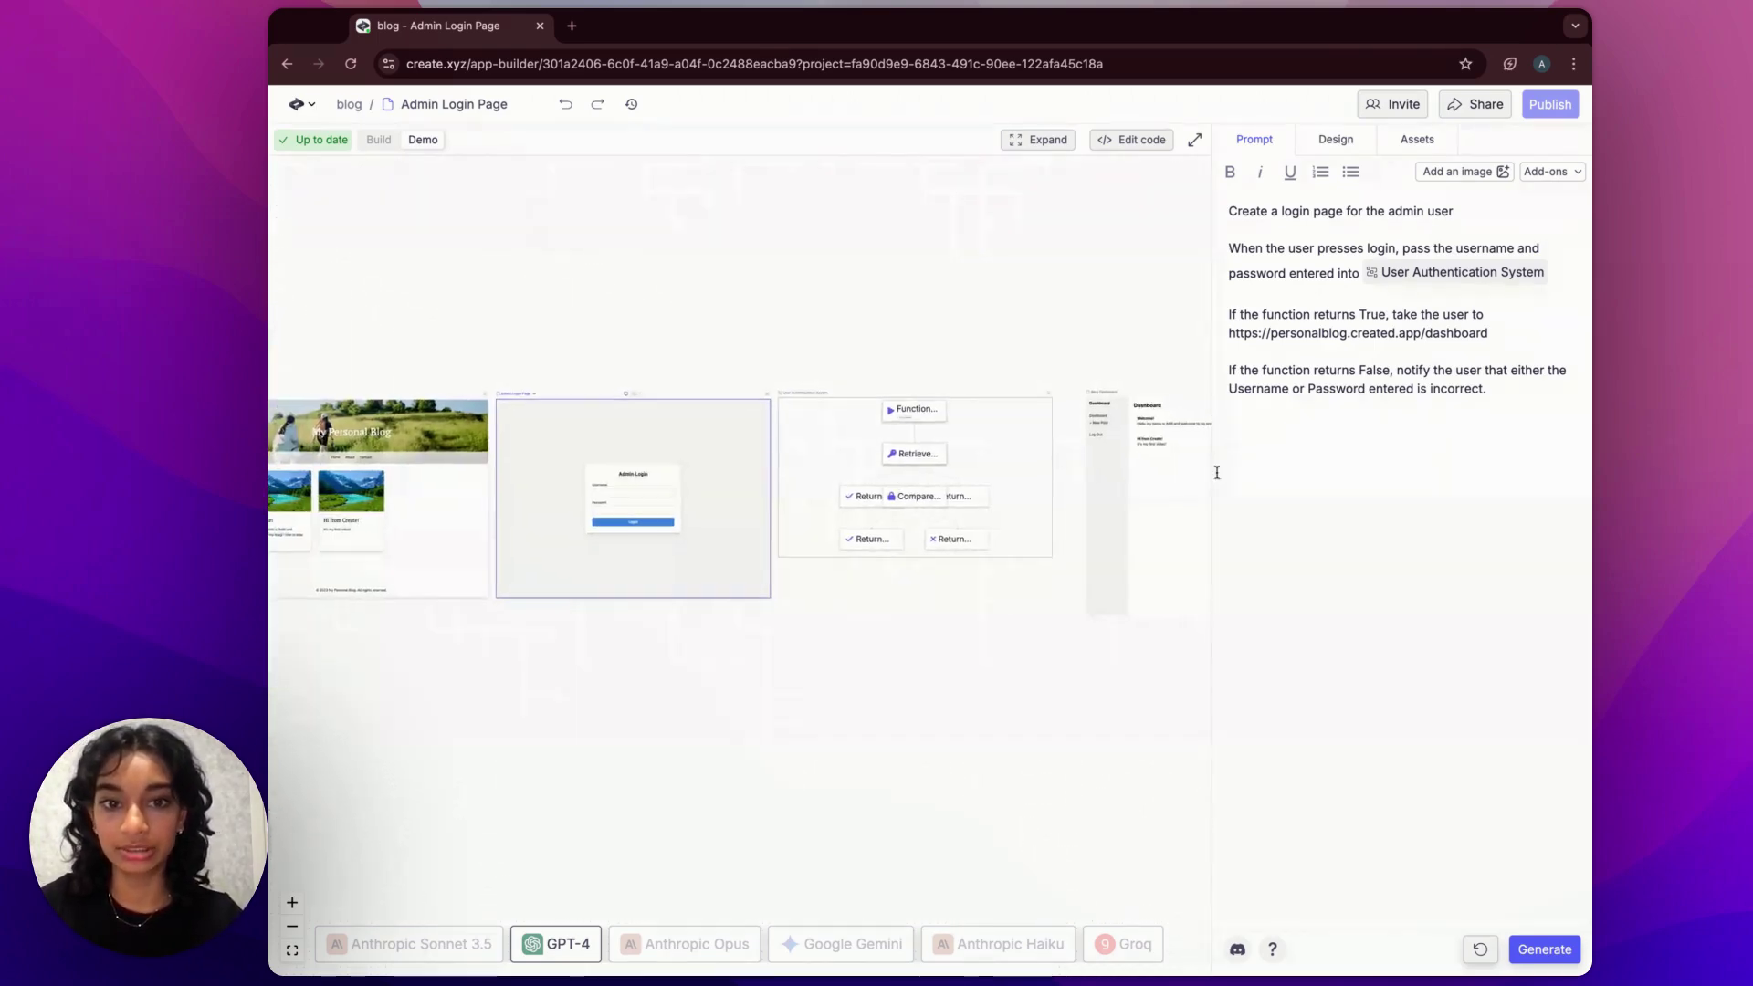
# Open the Personal Blog Webpage and review its prompt requiring a hidden pink Sign In button.
pyautogui.click(1177, 487)
pyautogui.click(577, 458)
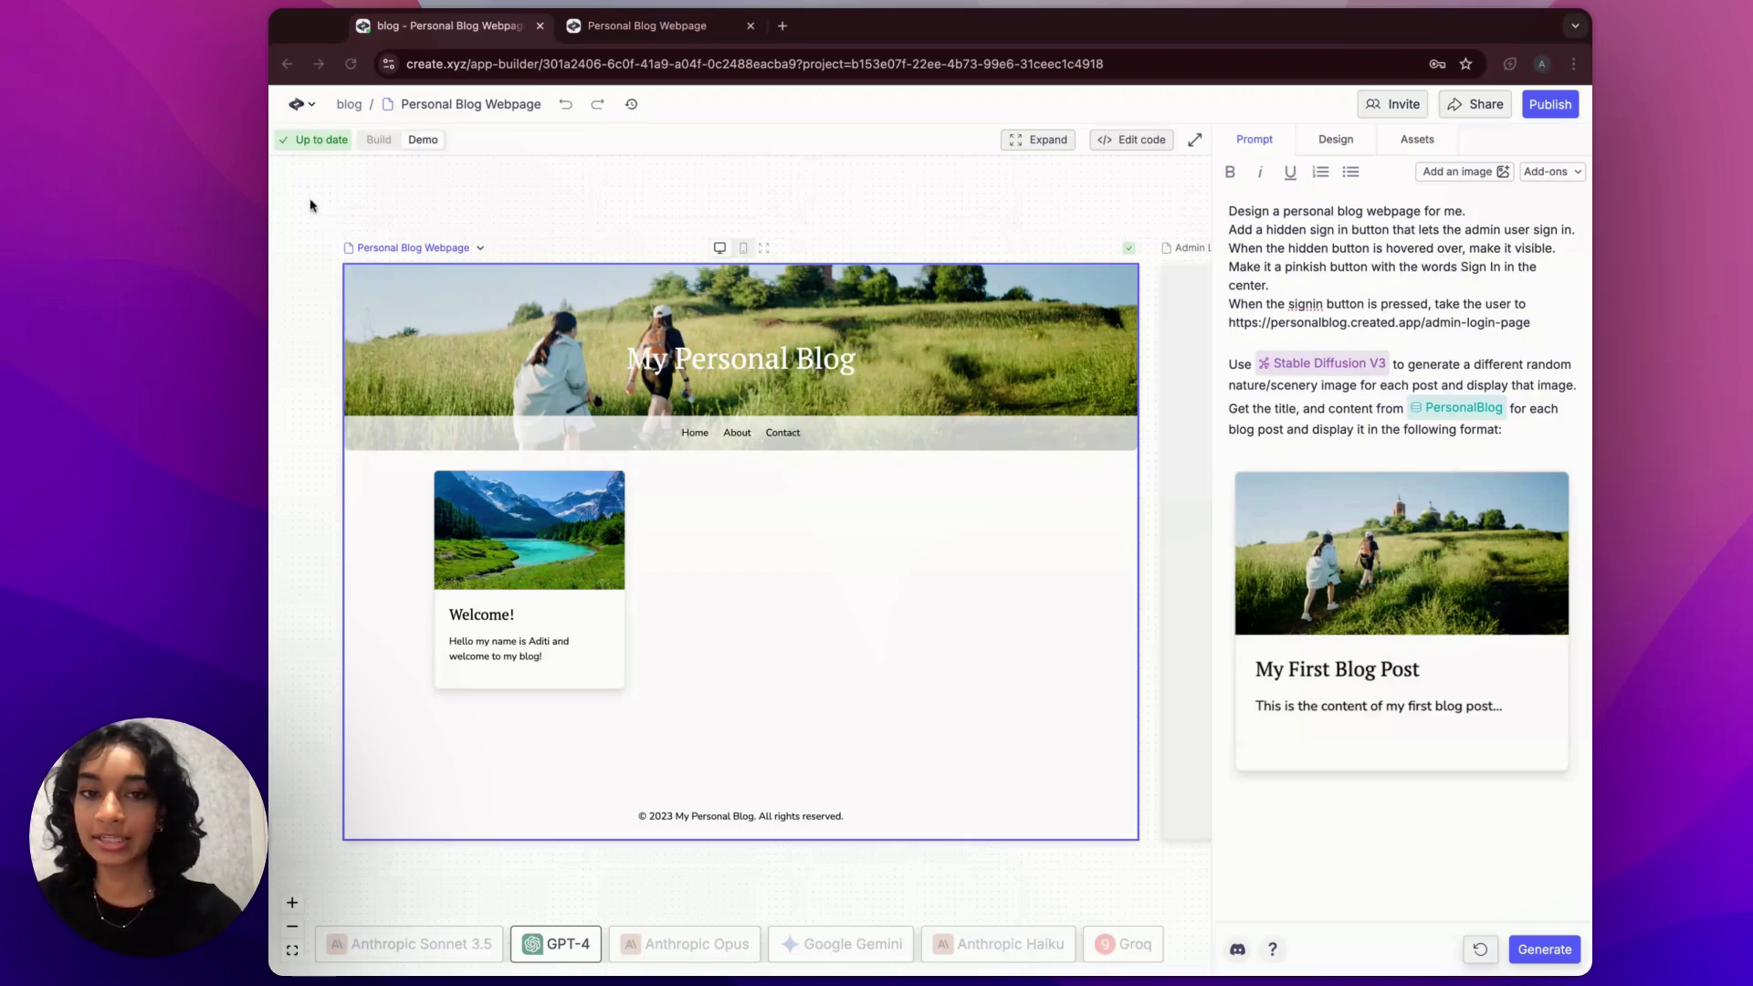
pyautogui.click(314, 203)
pyautogui.moveTo(1367, 211); pyautogui.dragTo(1574, 232)
pyautogui.click(1271, 232)
pyautogui.click(1356, 292)
pyautogui.moveTo(1114, 299)
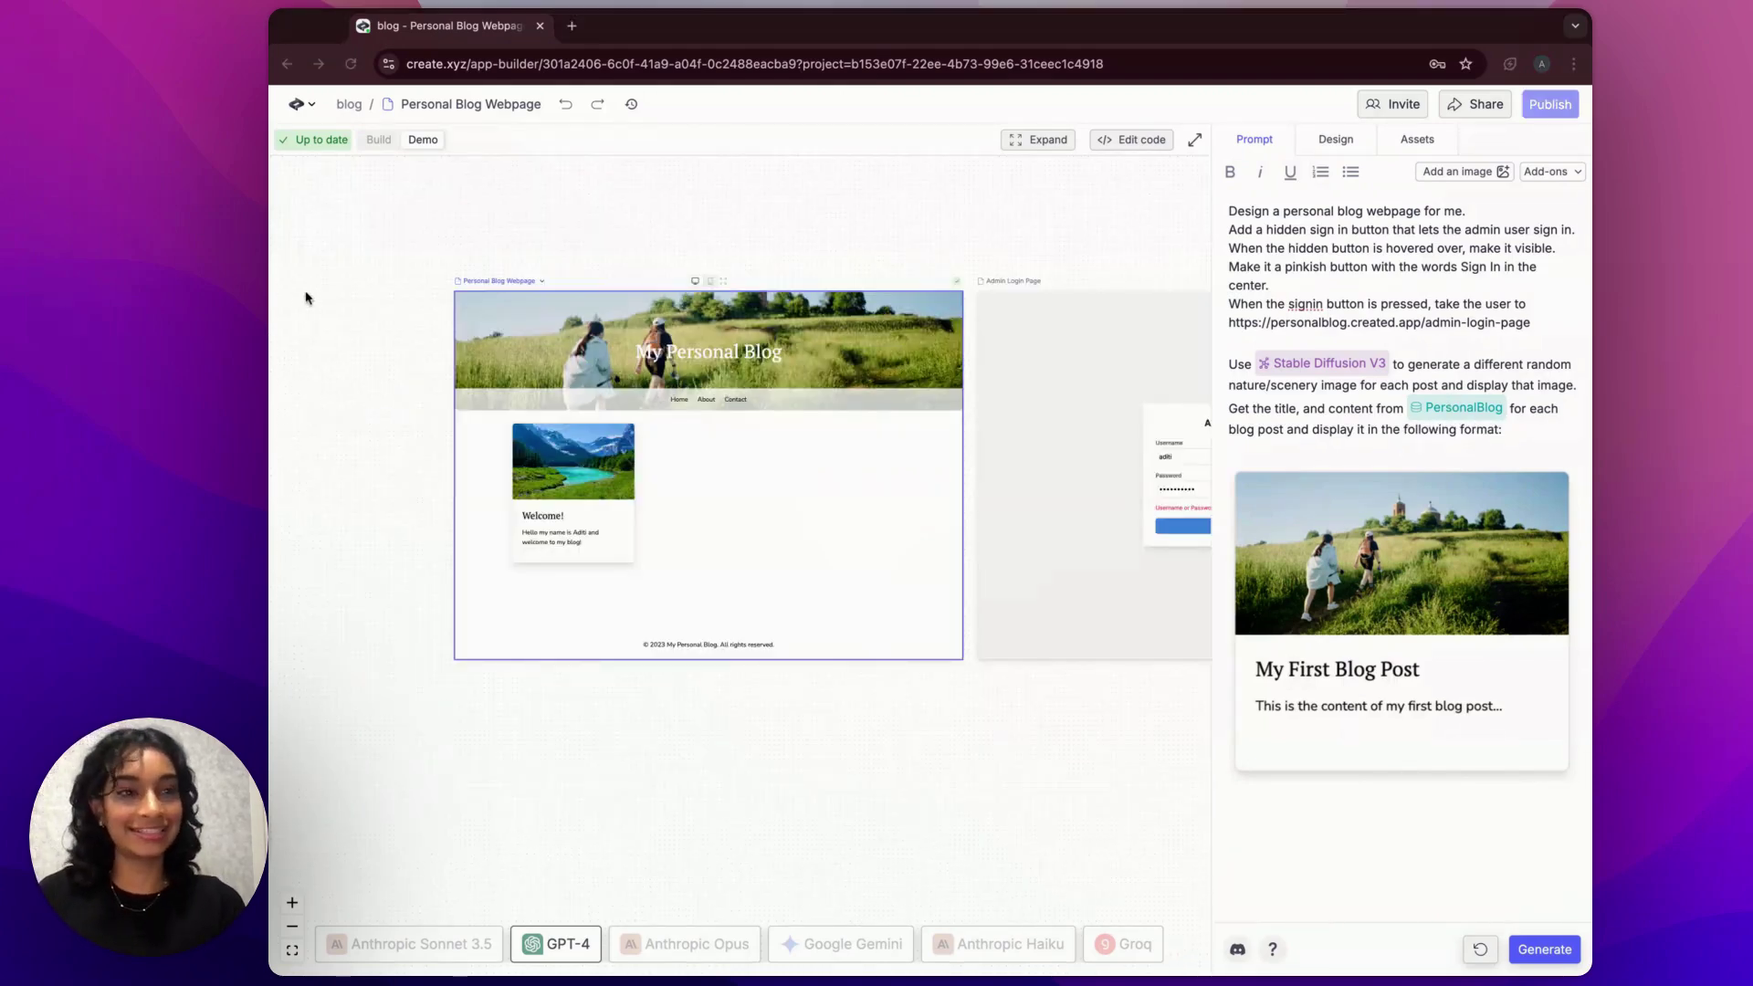
# Publish the blog and view the live site in a new tab.
pyautogui.click(315, 293)
pyautogui.click(1552, 106)
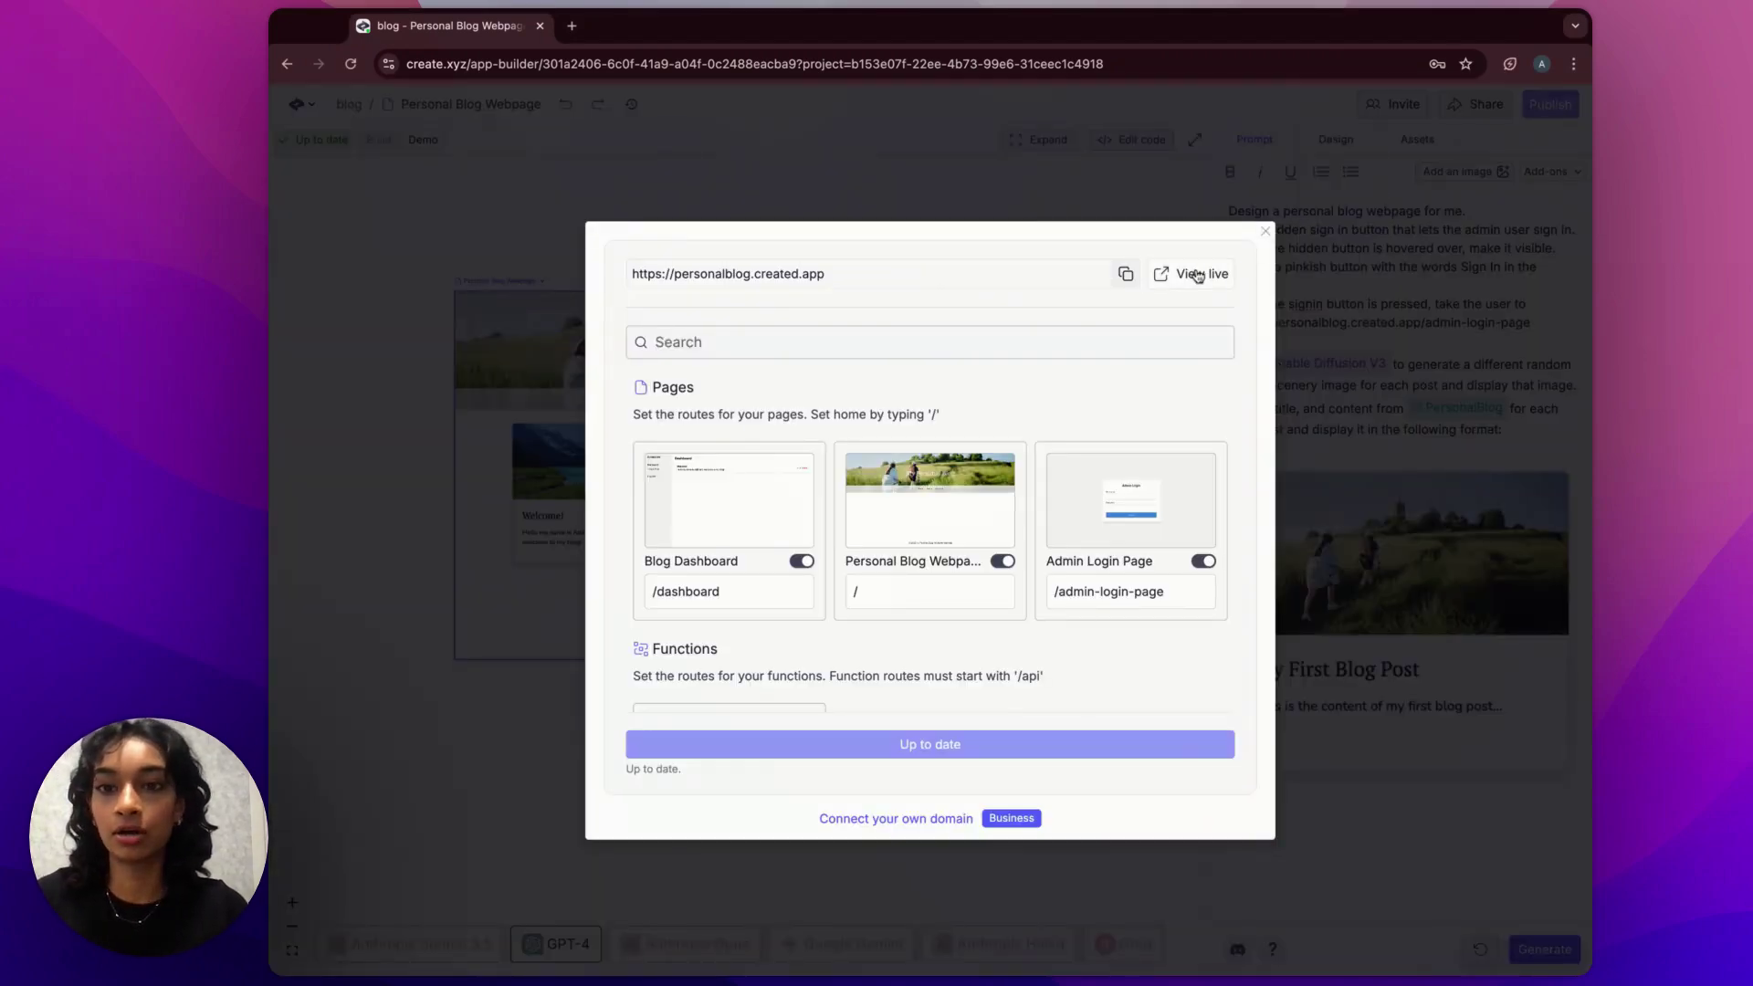
pyautogui.click(1196, 274)
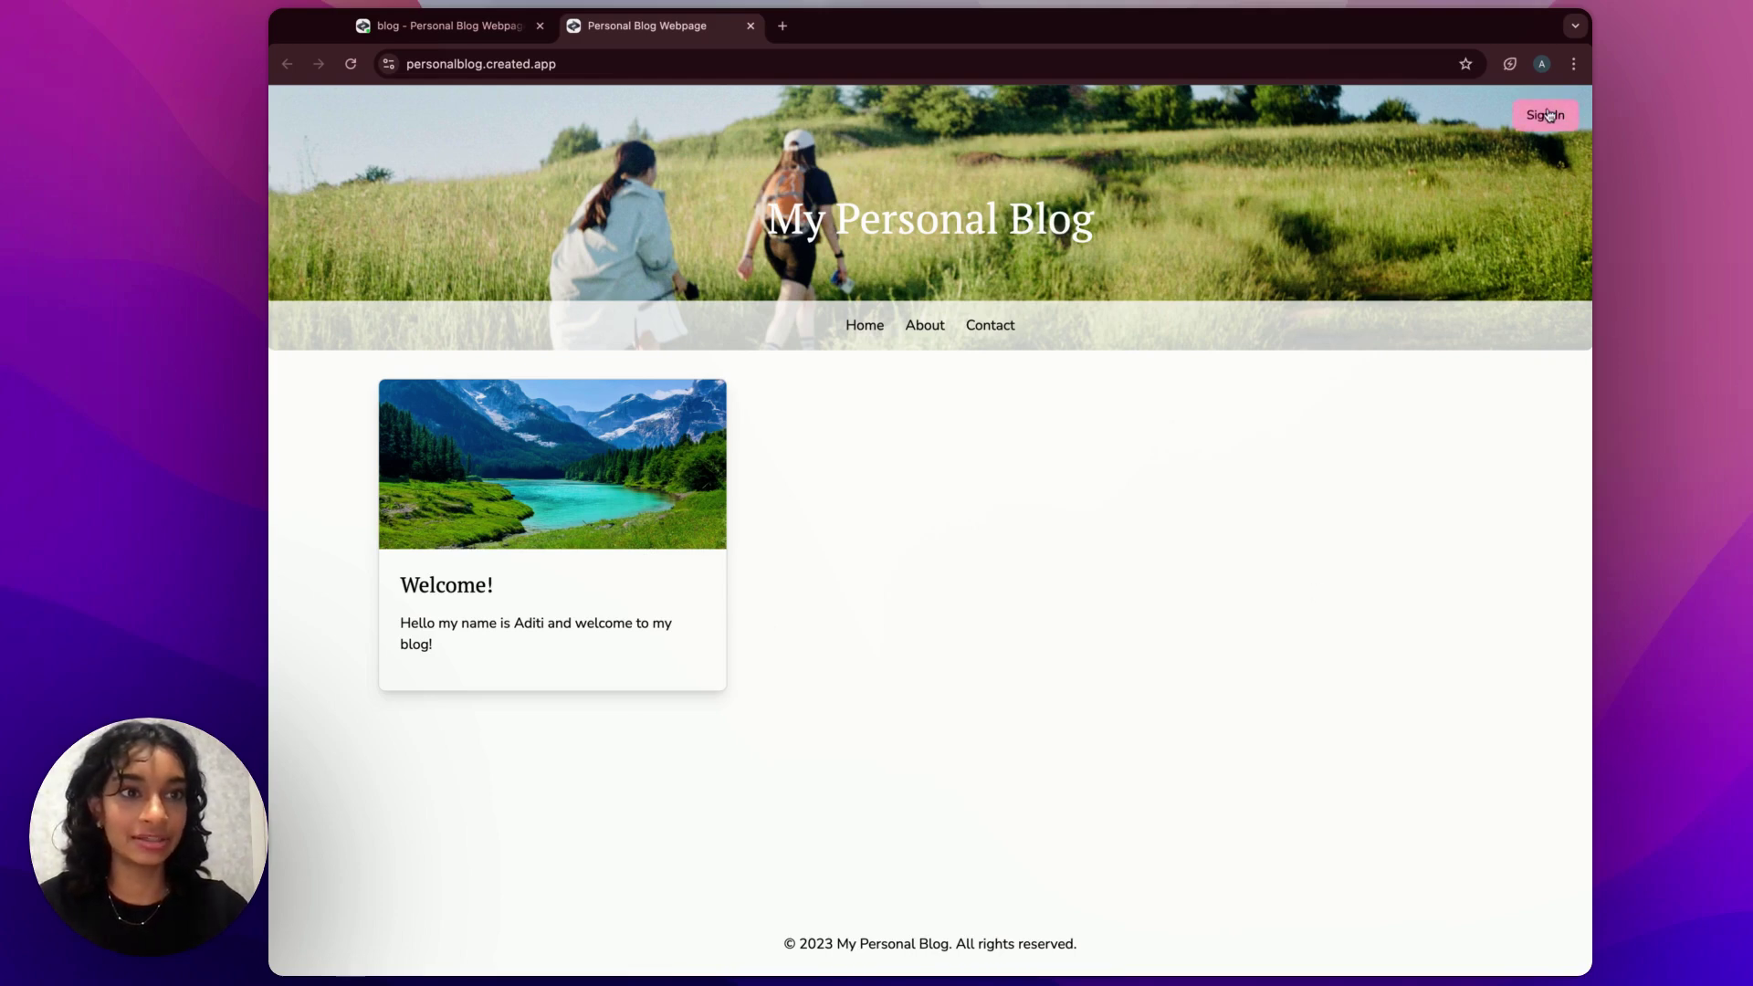
# Go to the live site's admin login page and autofill the saved username and password.
pyautogui.click(1546, 115)
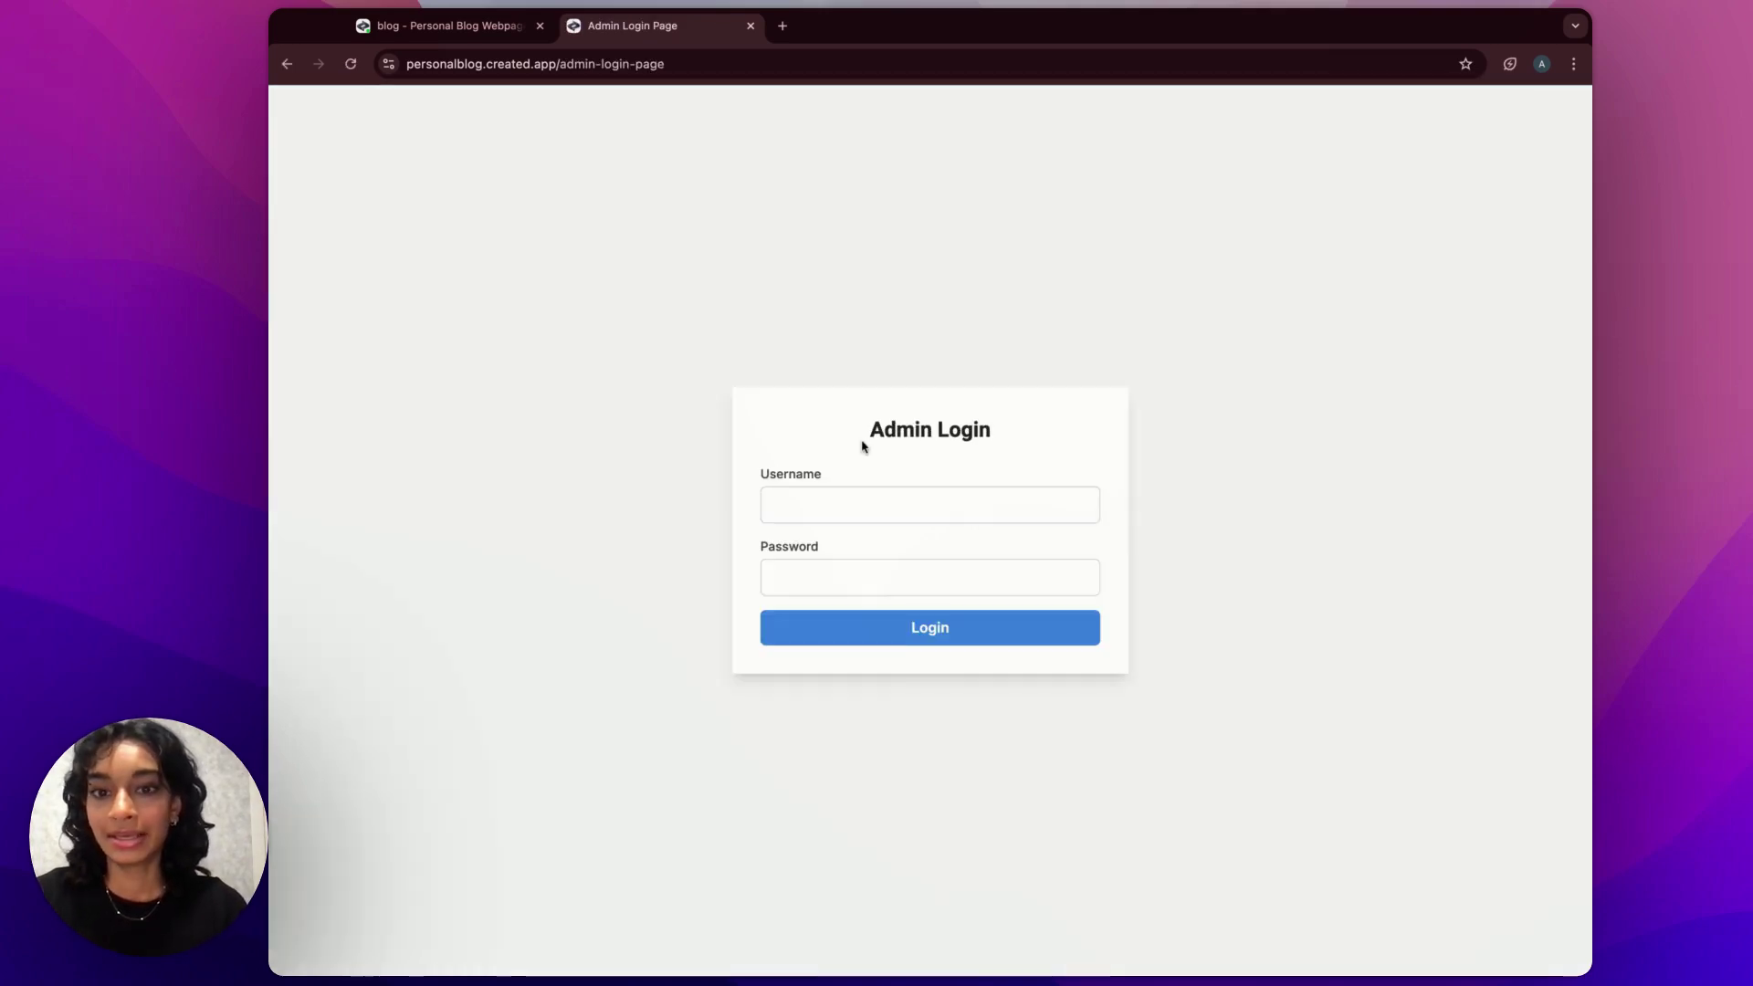
pyautogui.click(847, 500)
pyautogui.click(659, 595)
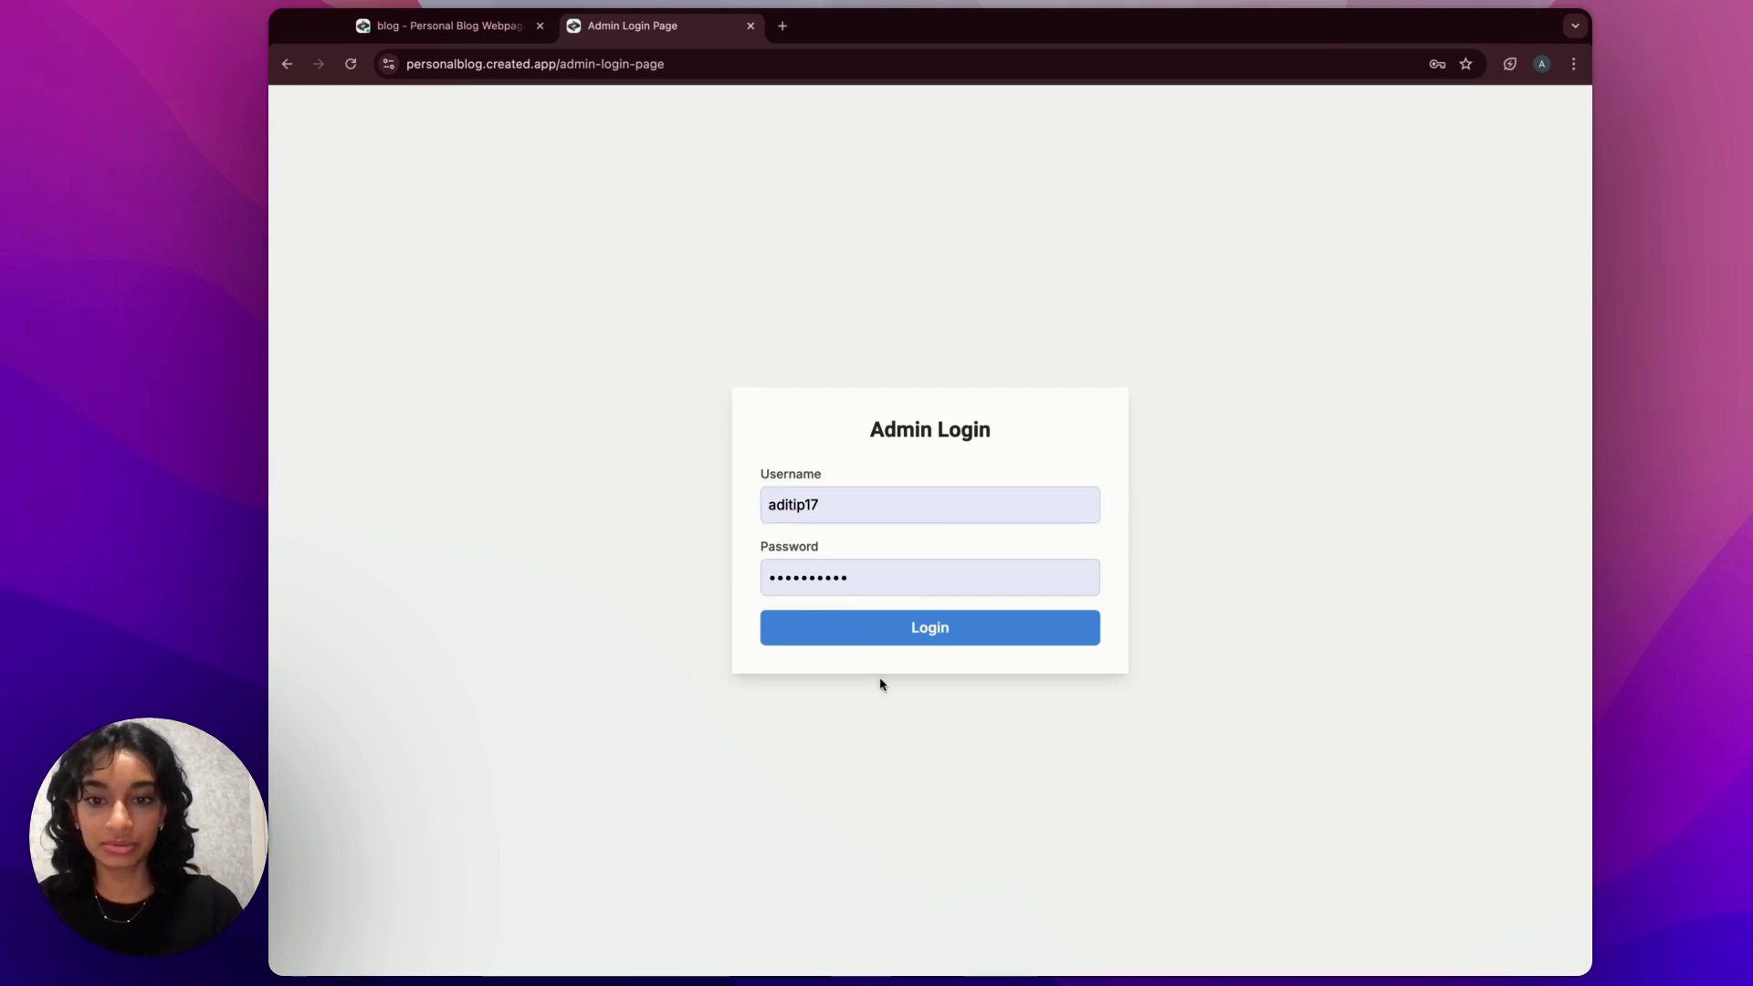
# Log in as admin and append "I love to play tennis!" to the Welcome post.
pyautogui.click(923, 637)
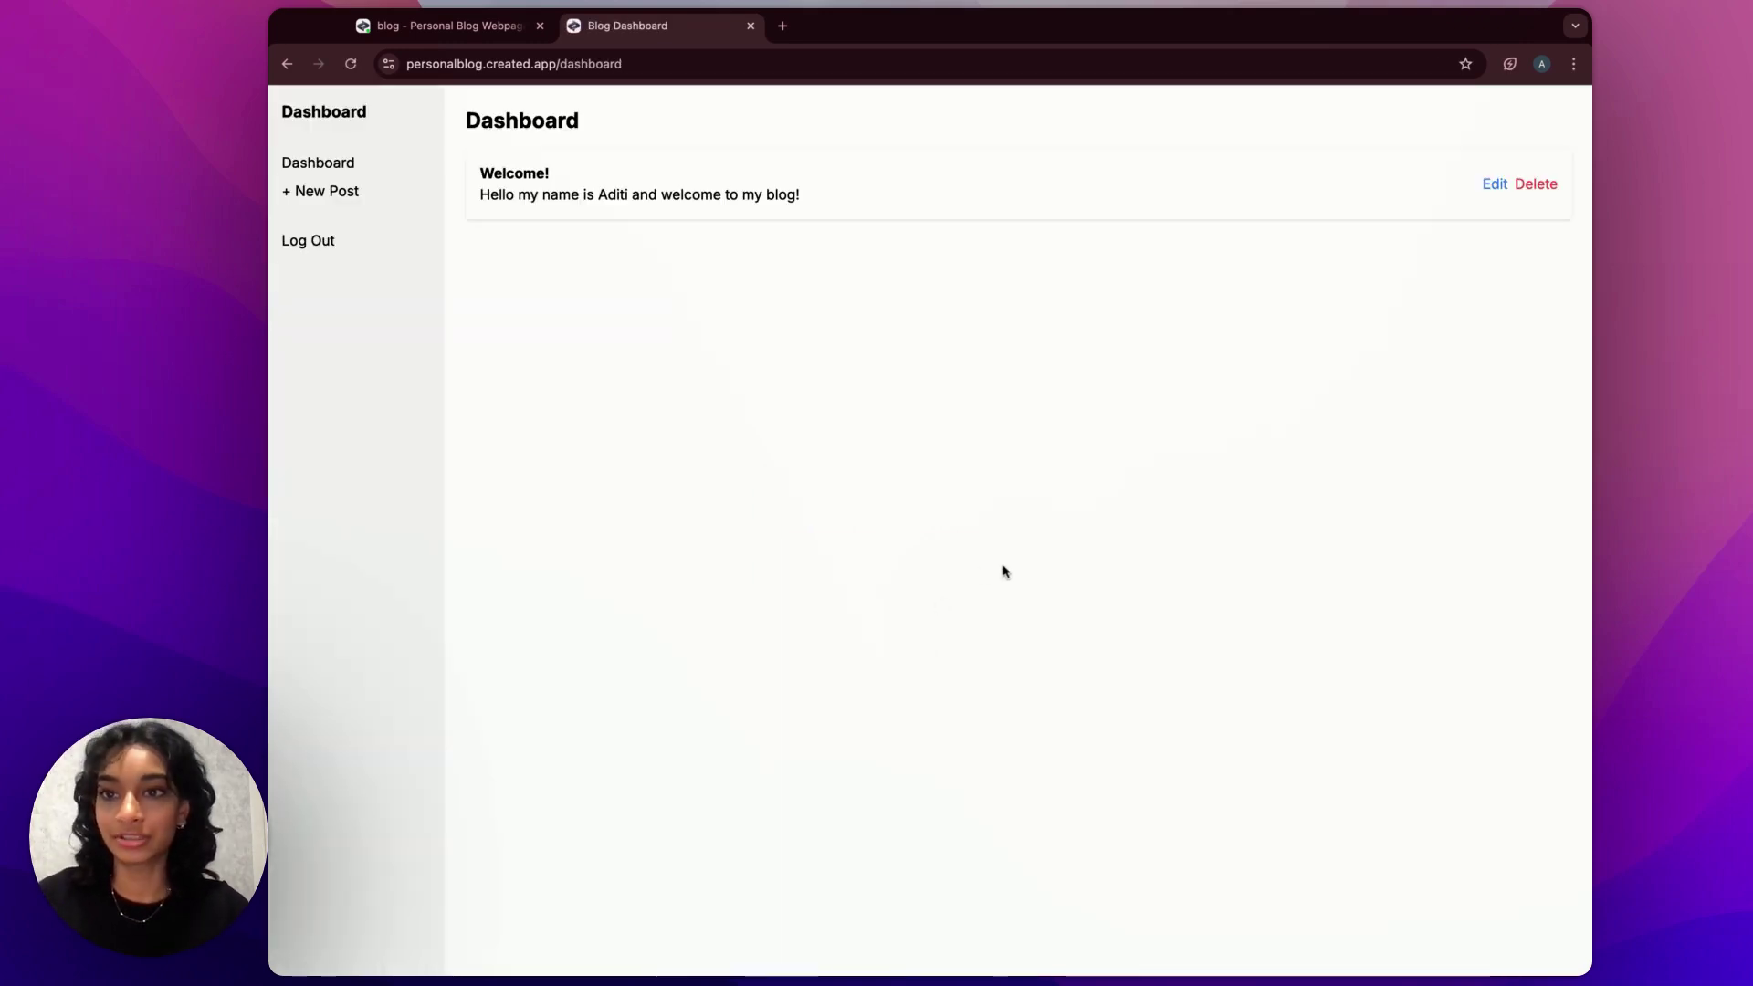
pyautogui.click(1488, 185)
pyautogui.click(834, 226)
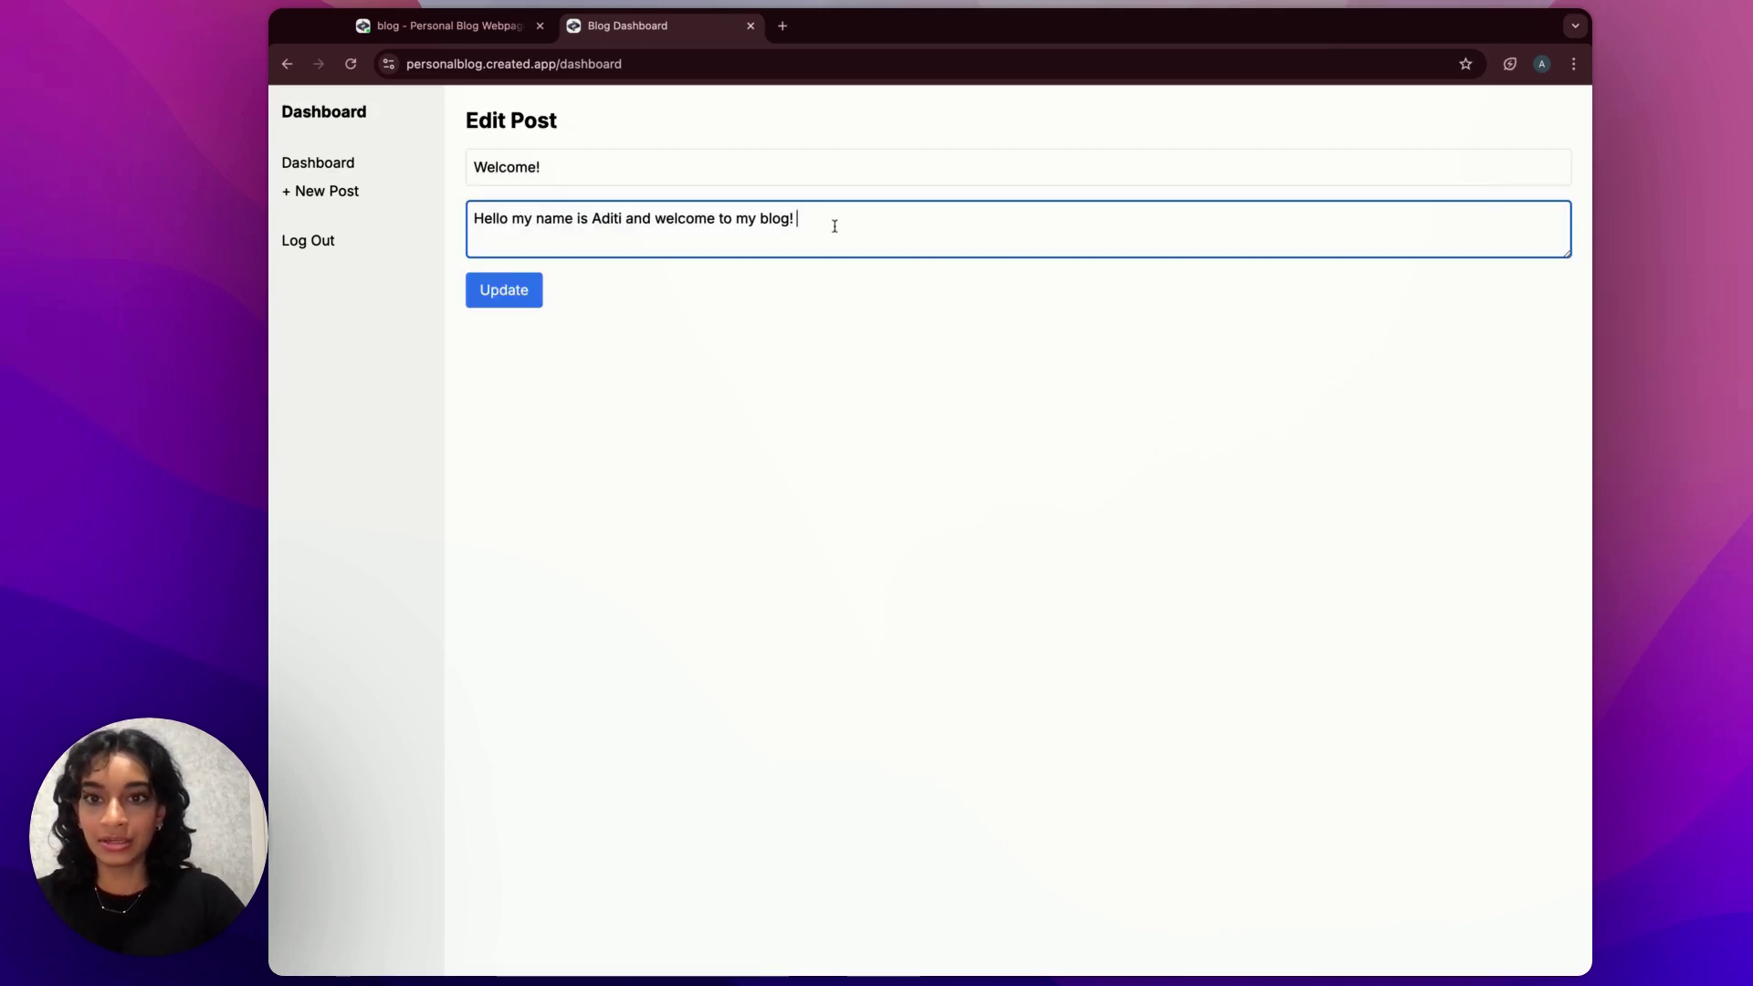
pyautogui.write('I love to play tennis!')
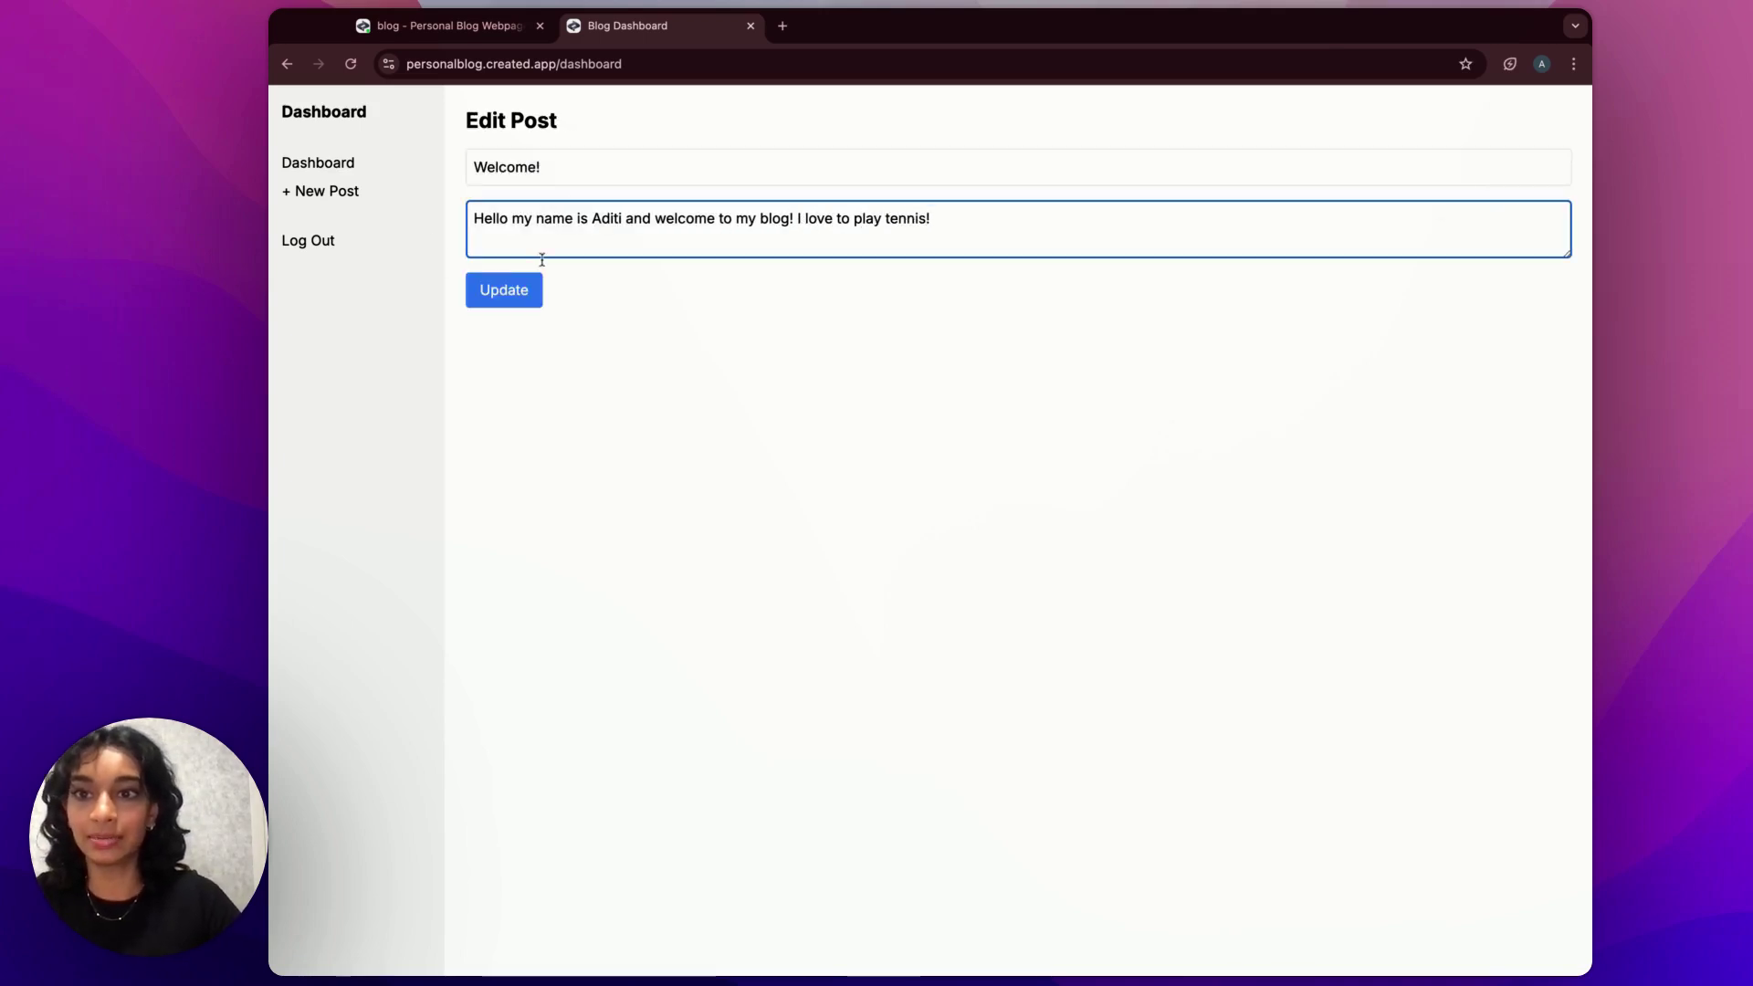
pyautogui.click(508, 291)
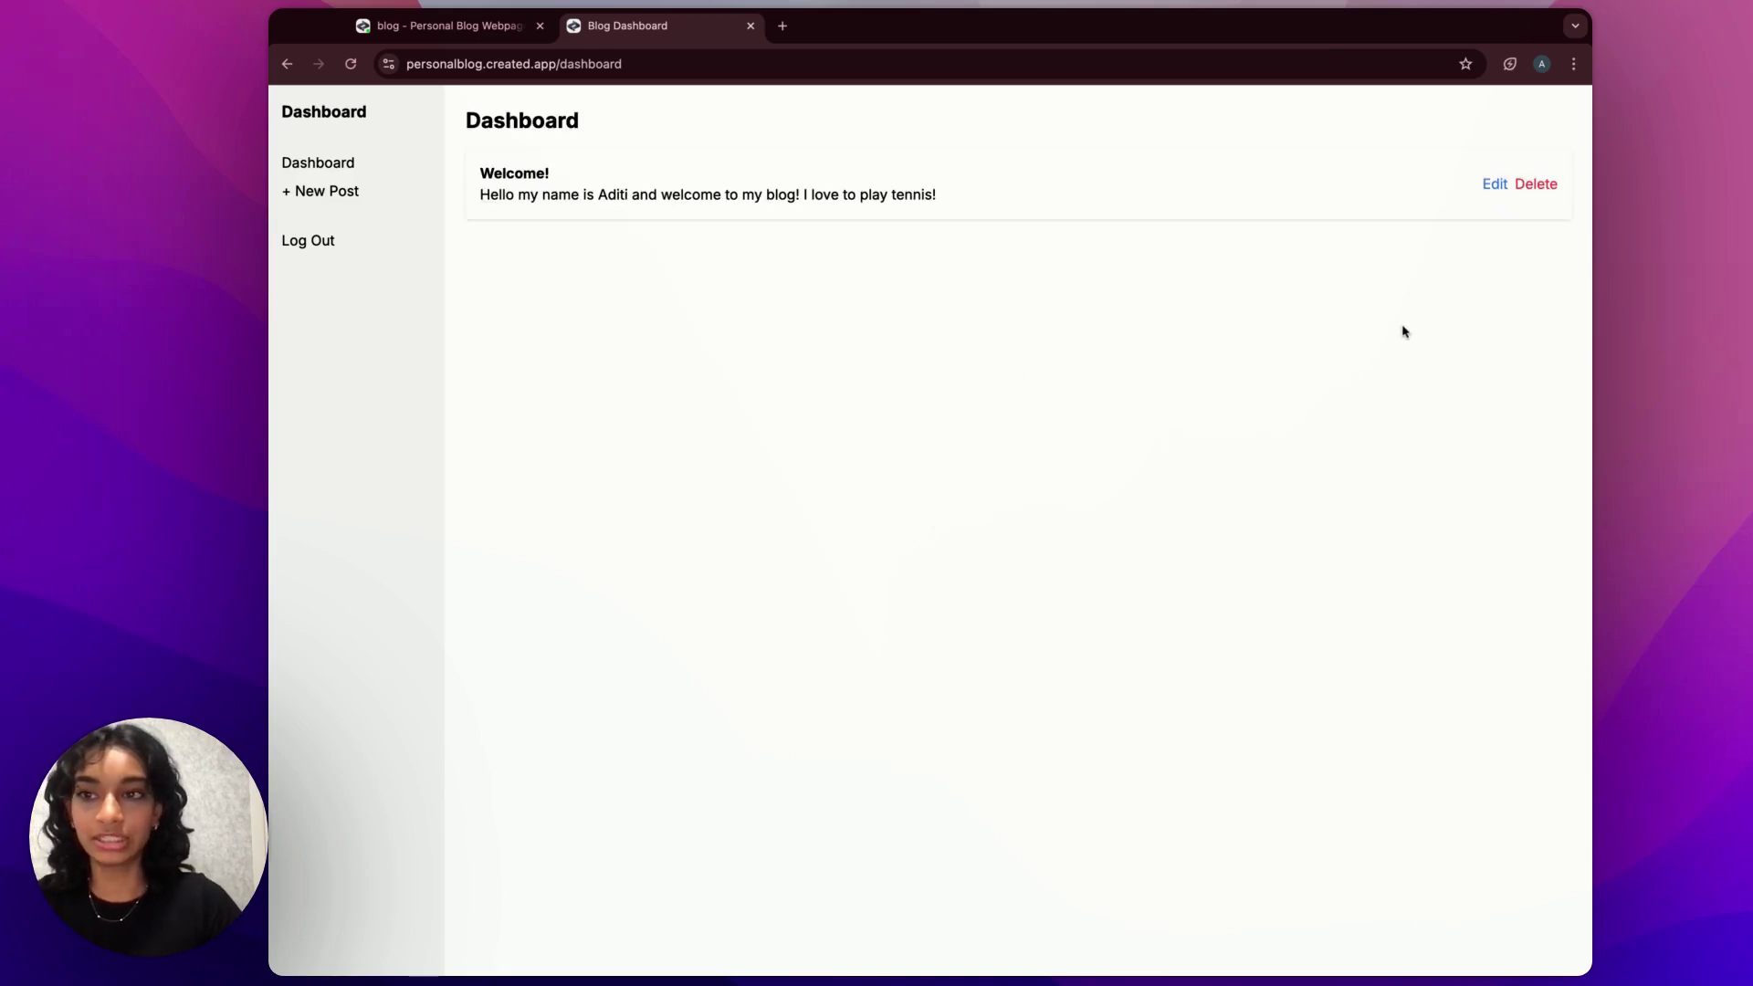
# Add a new post titled "Hi from Create!" with content "It's my first video!".
pyautogui.click(340, 197)
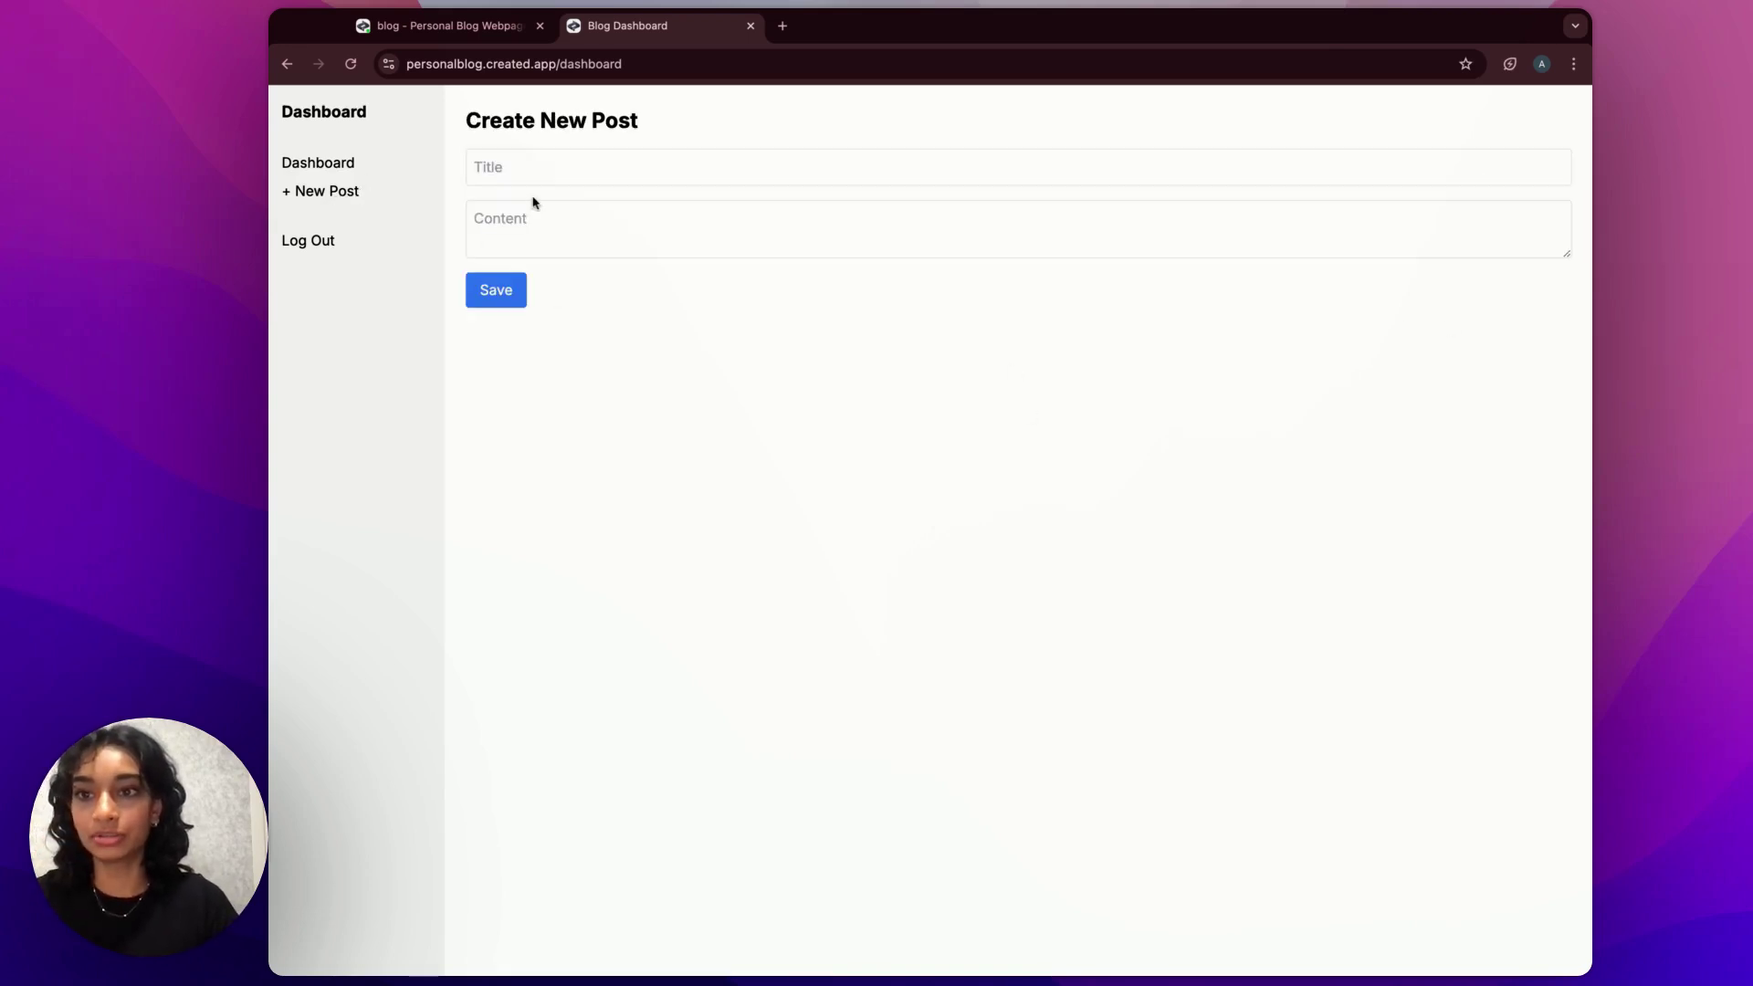
pyautogui.click(521, 169)
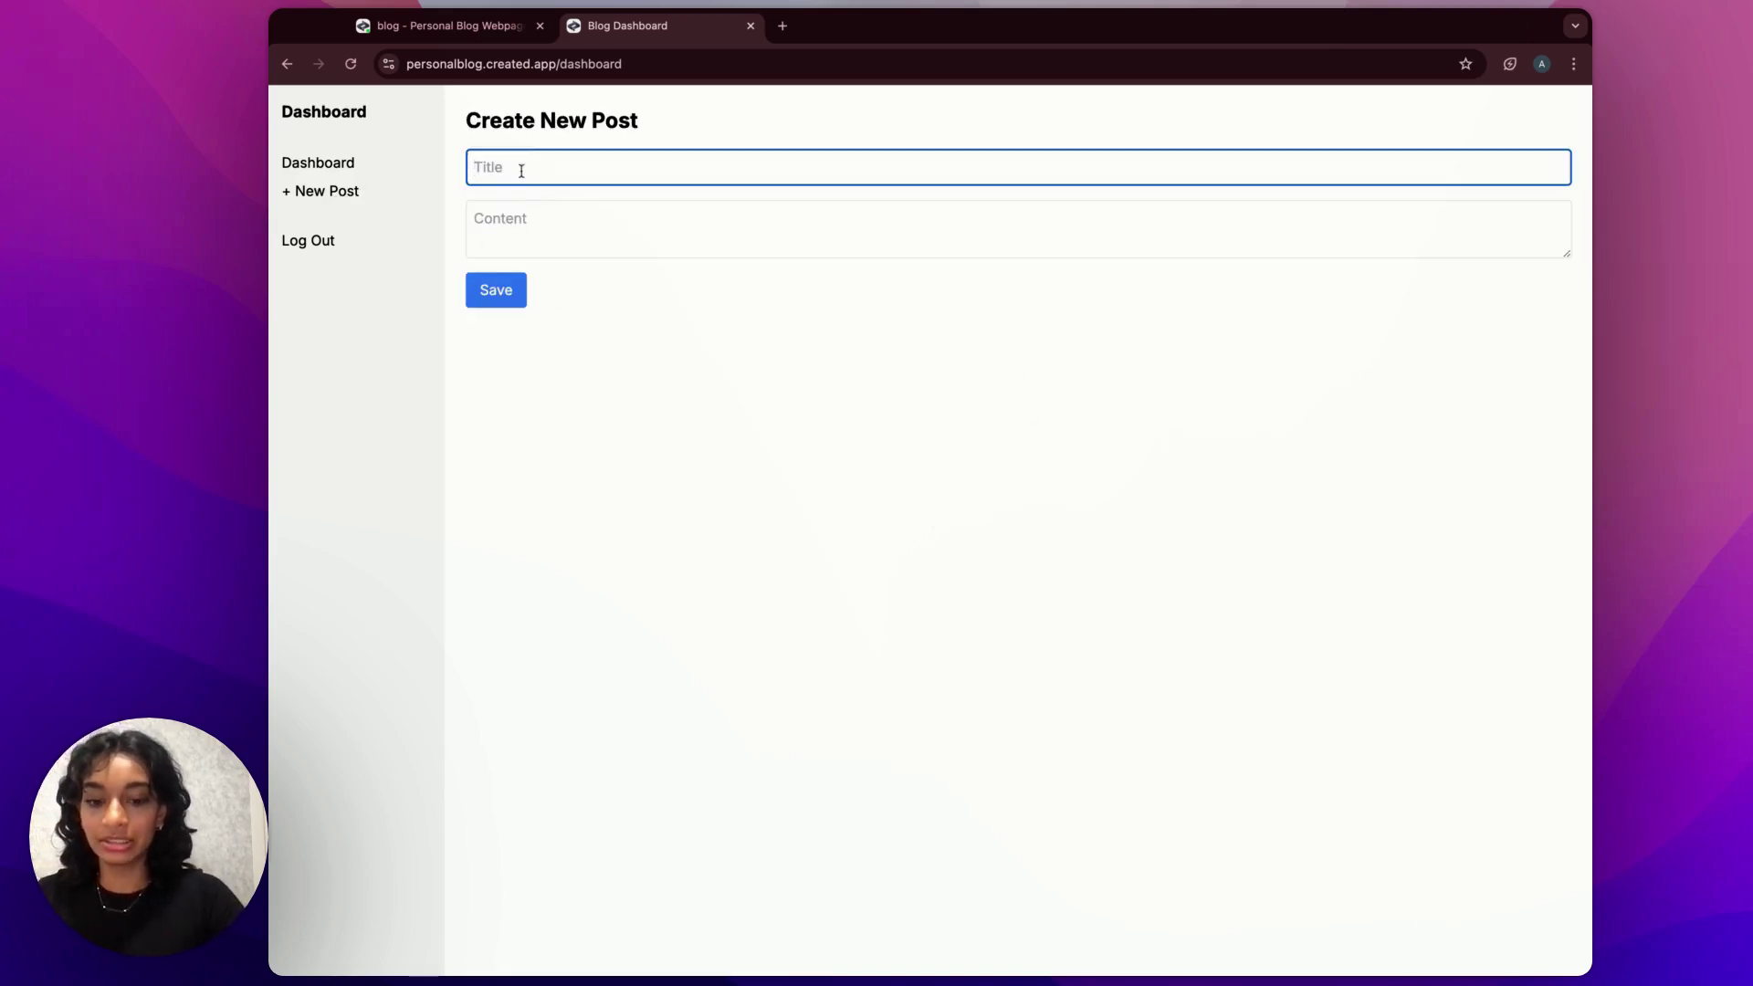
pyautogui.write('Hi from Create!')
pyautogui.click(520, 215)
pyautogui.write("It's my first video!")
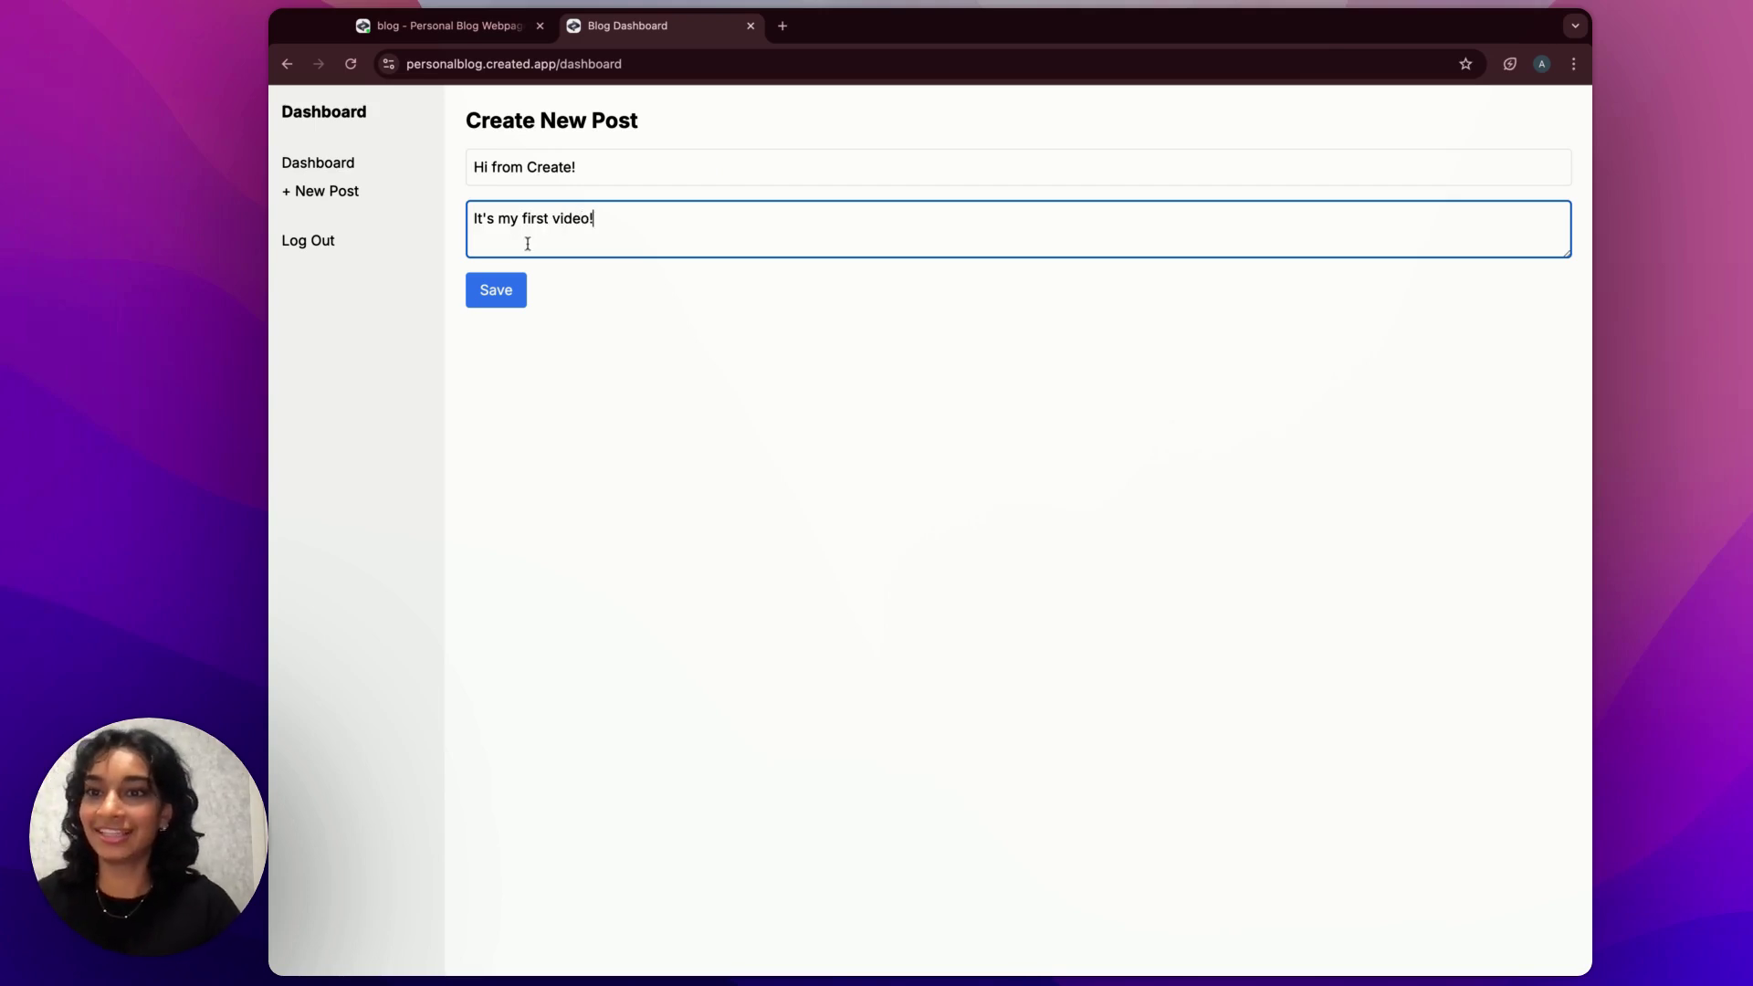
pyautogui.click(495, 290)
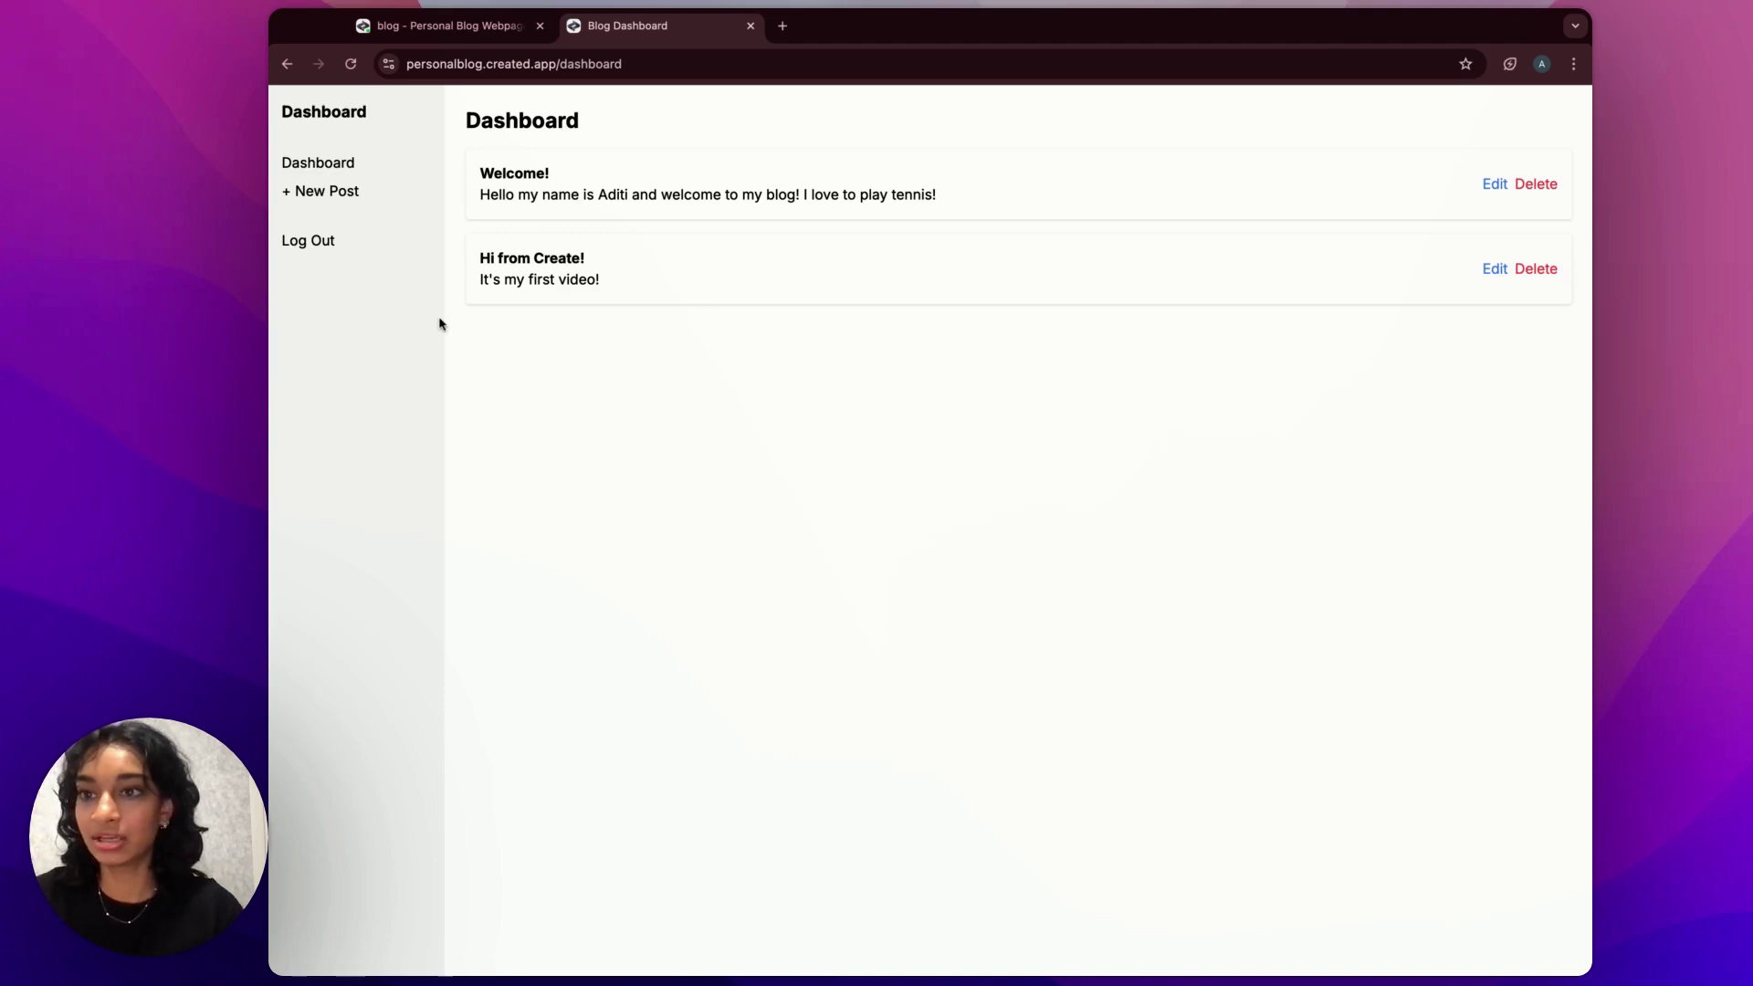
# Log out and point out the new tennis sentence on the public Welcome card.
pyautogui.click(319, 249)
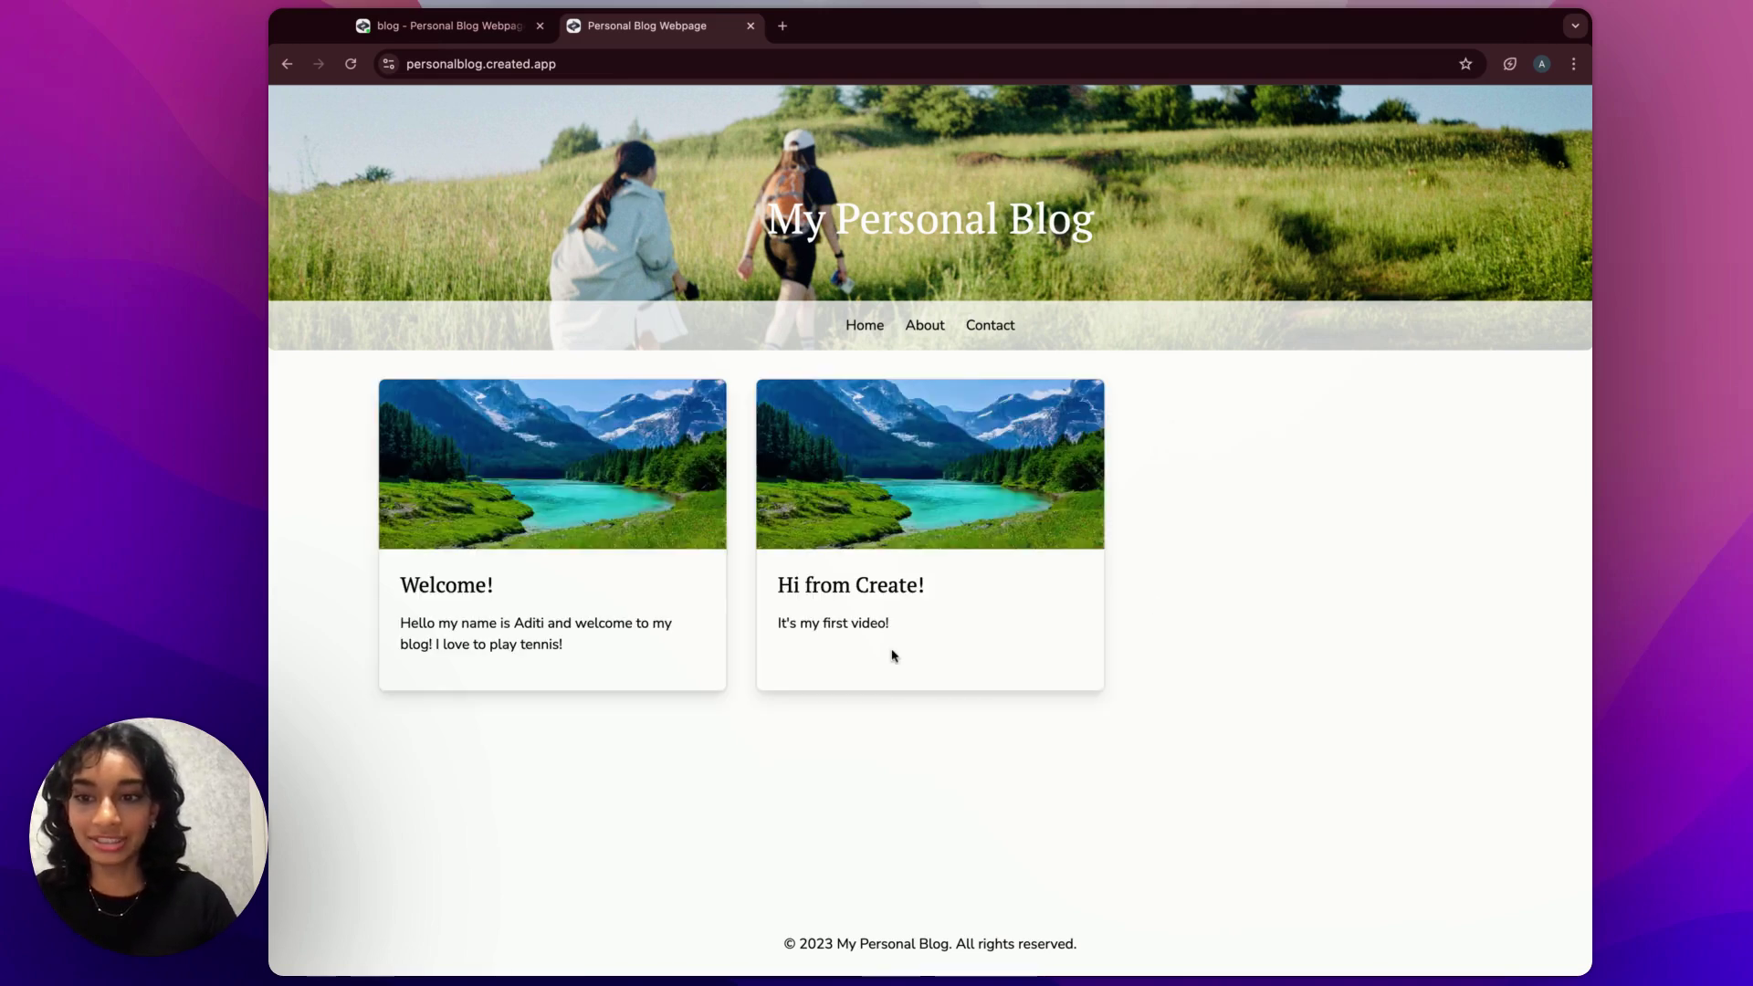
pyautogui.moveTo(575, 656); pyautogui.dragTo(465, 665)
pyautogui.click(793, 730)
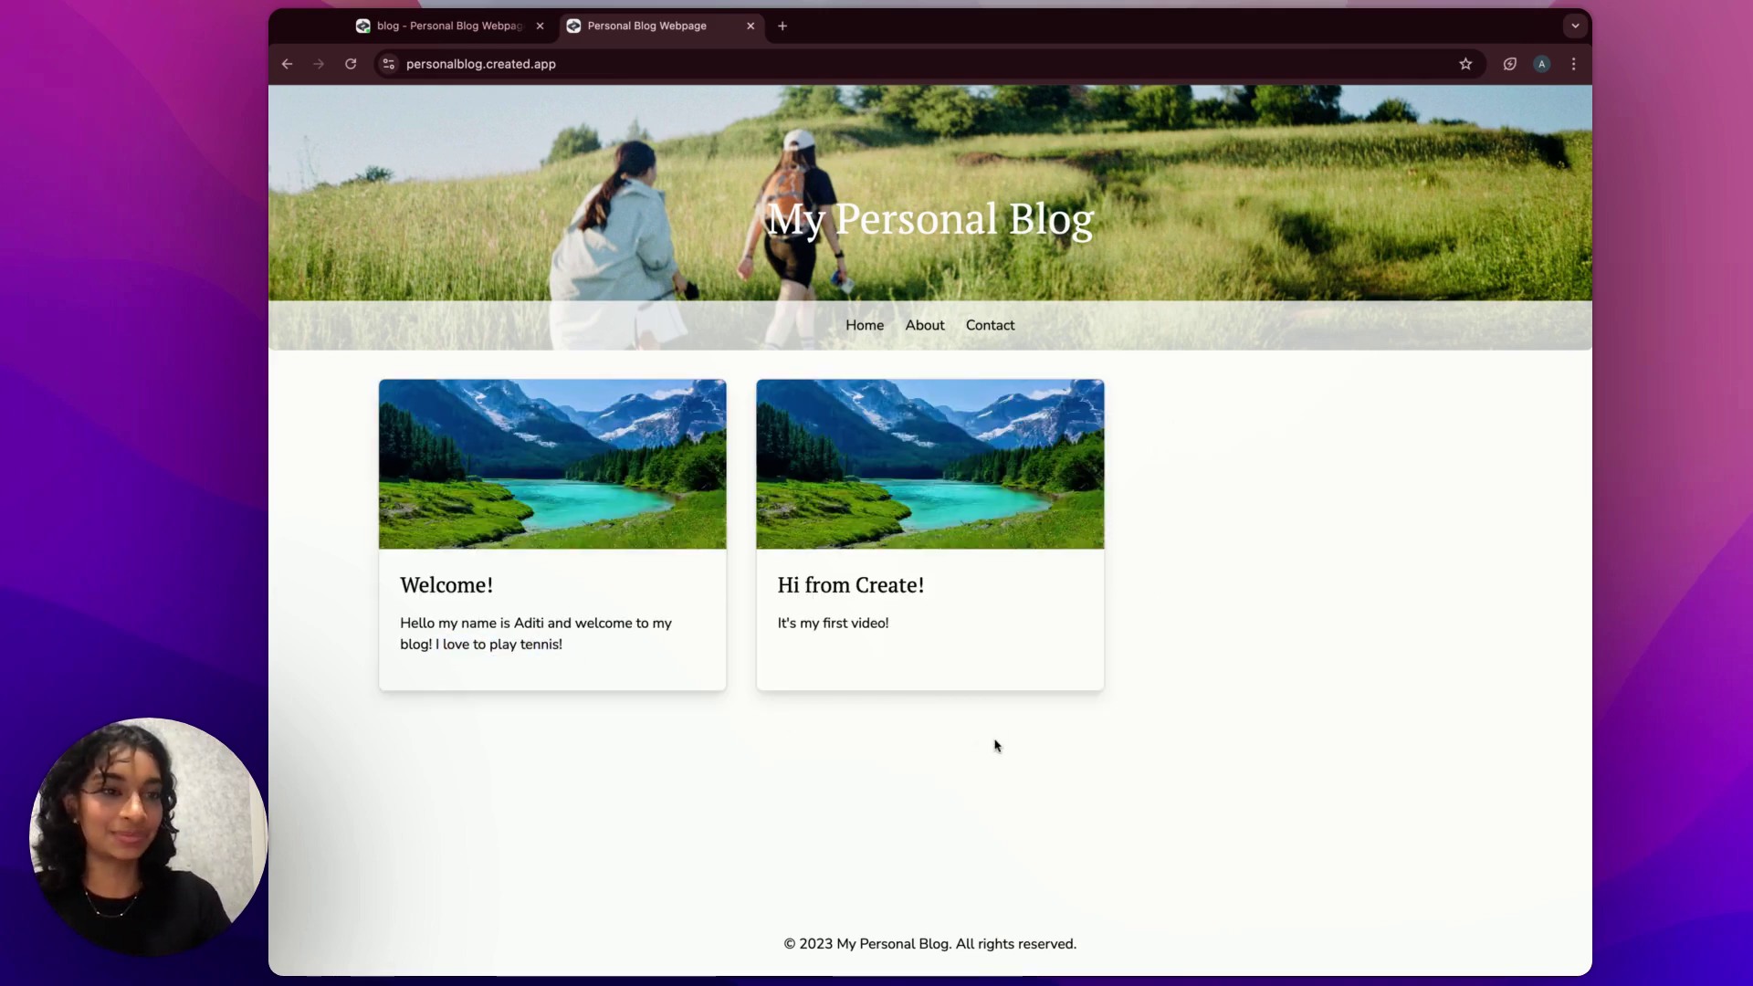